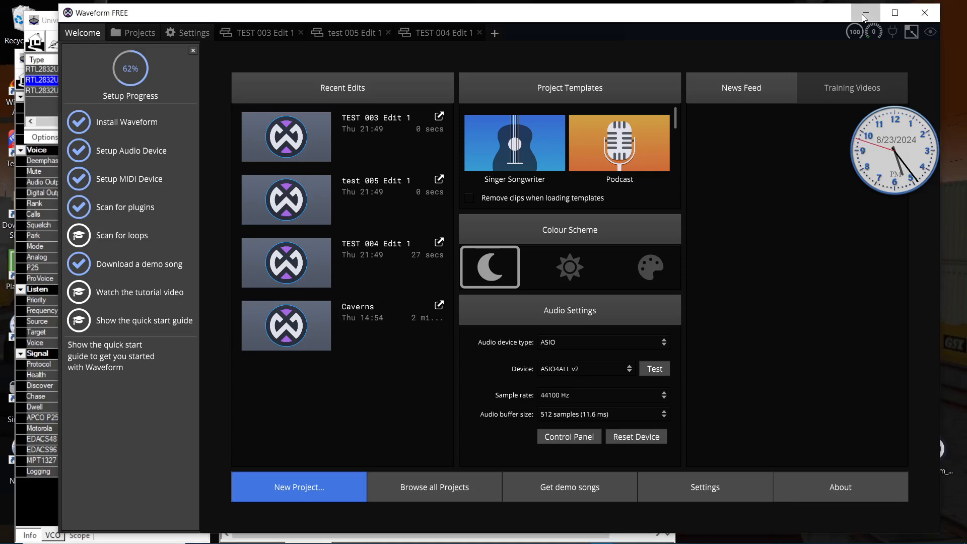
# Step: Minimize Waveform and move the Receiver R820T window clear of the DSD+ console
pyautogui.click(865, 14)
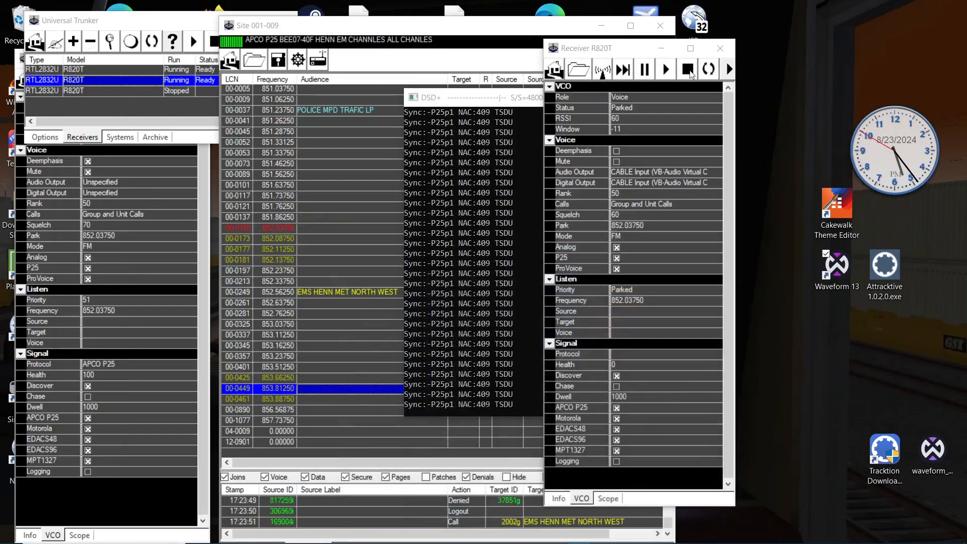
pyautogui.moveTo(602, 50); pyautogui.dragTo(725, 47)
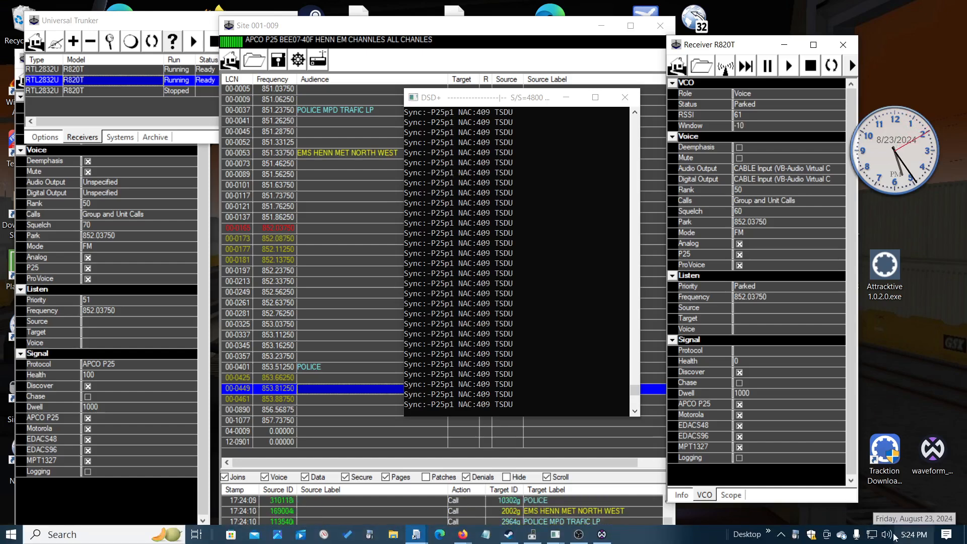
# Step: Open the Windows Sound dialog and compare the playback and recording devices, including the VB-Audio CABLE Input and CABLE Output
pyautogui.rightClick(889, 536)
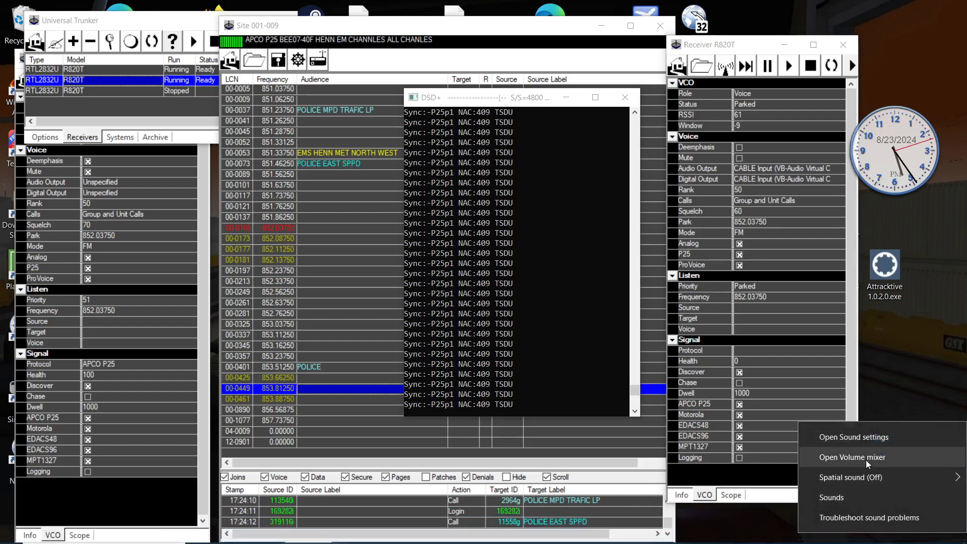
pyautogui.moveTo(860, 479)
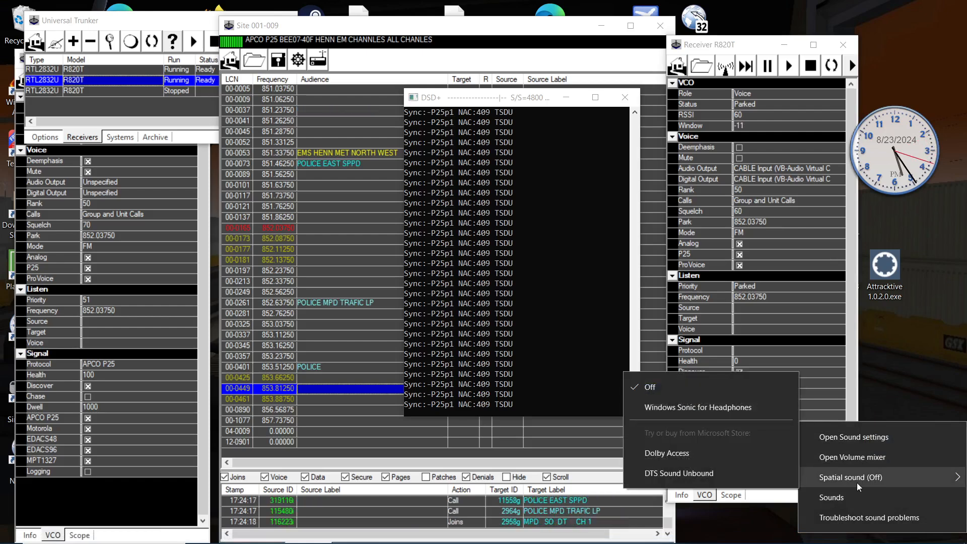
pyautogui.click(836, 499)
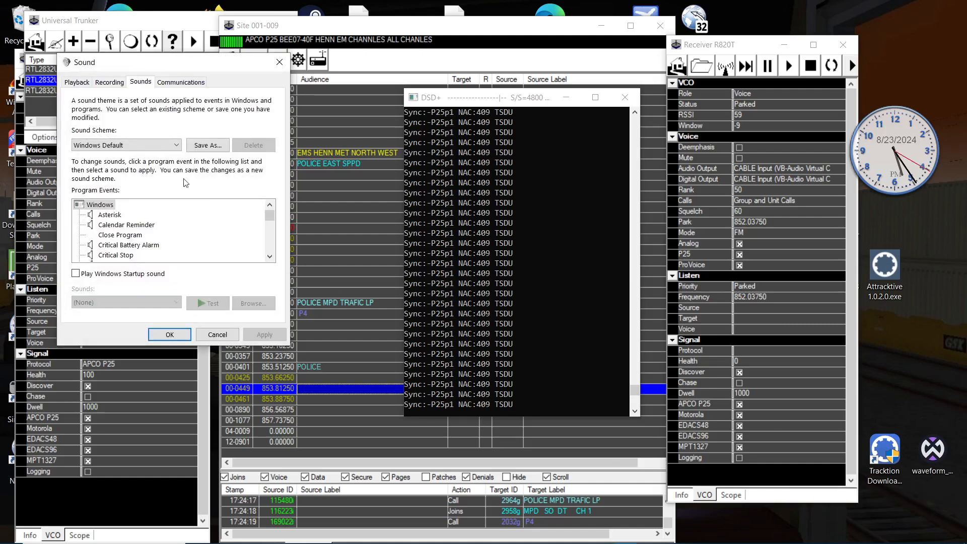
pyautogui.click(84, 83)
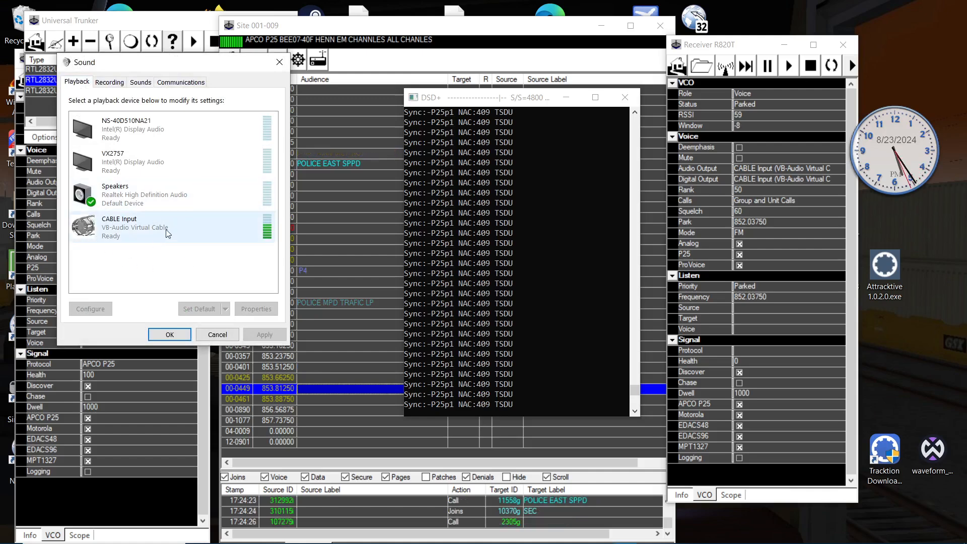
pyautogui.click(115, 84)
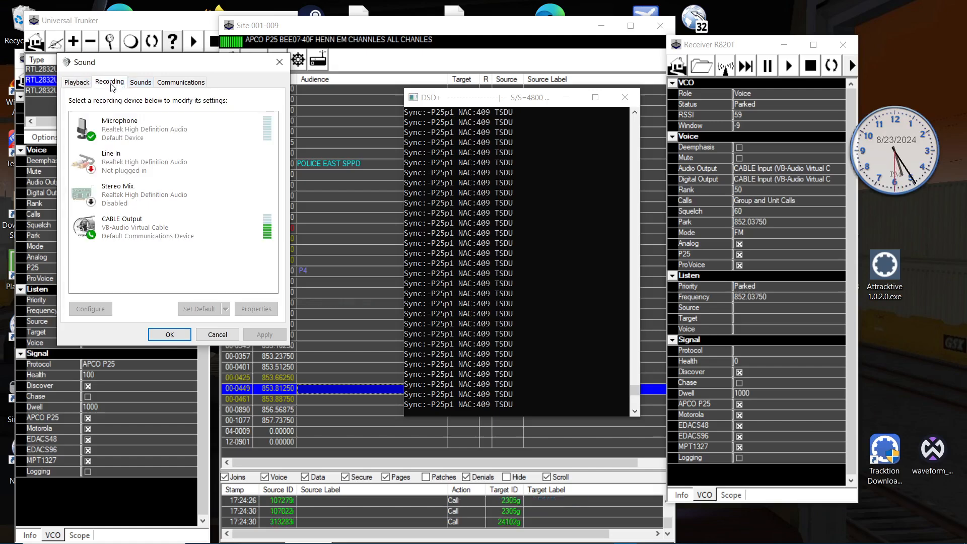
pyautogui.click(77, 82)
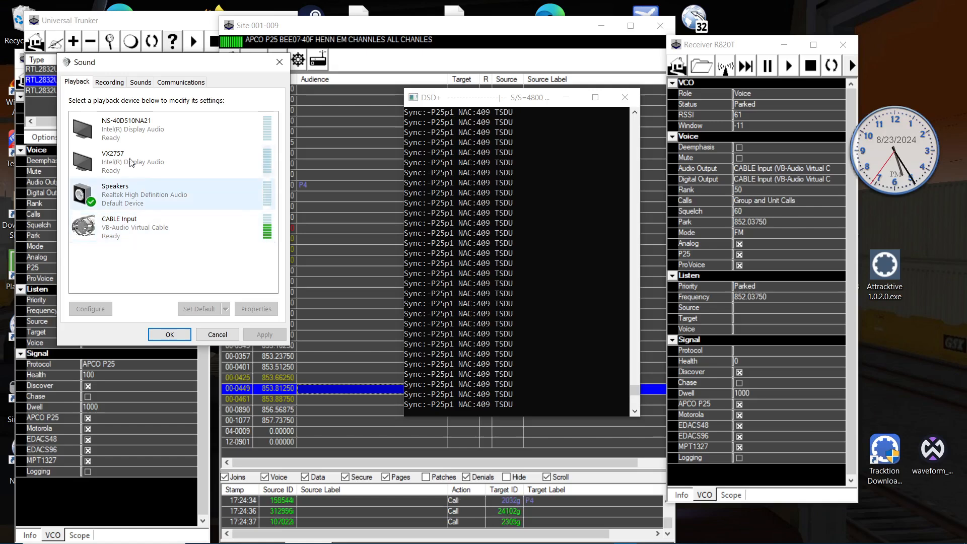
pyautogui.click(109, 86)
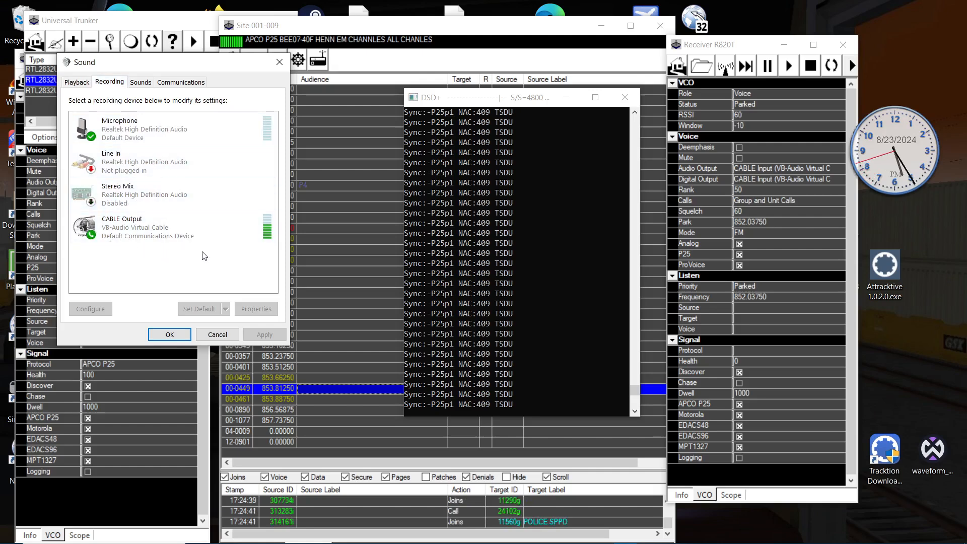
pyautogui.click(77, 83)
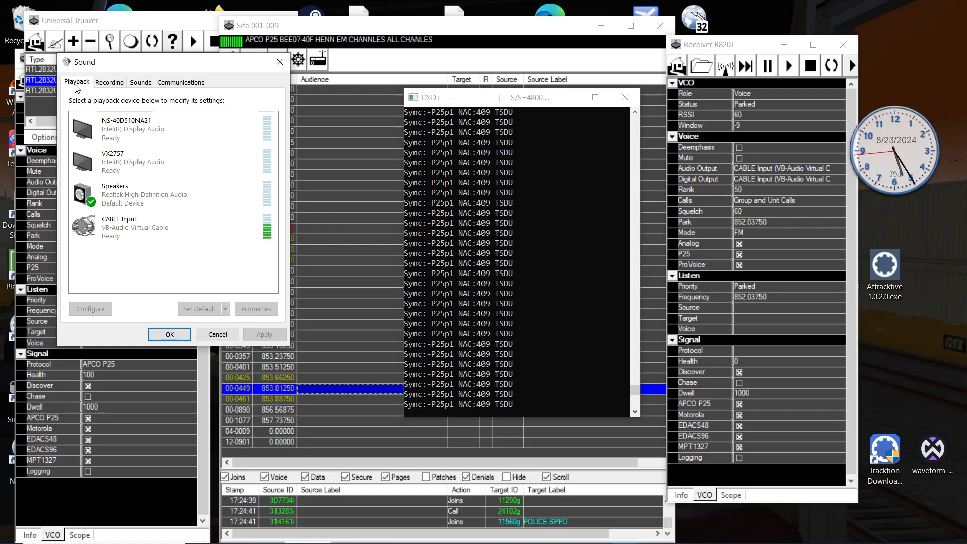
pyautogui.click(109, 82)
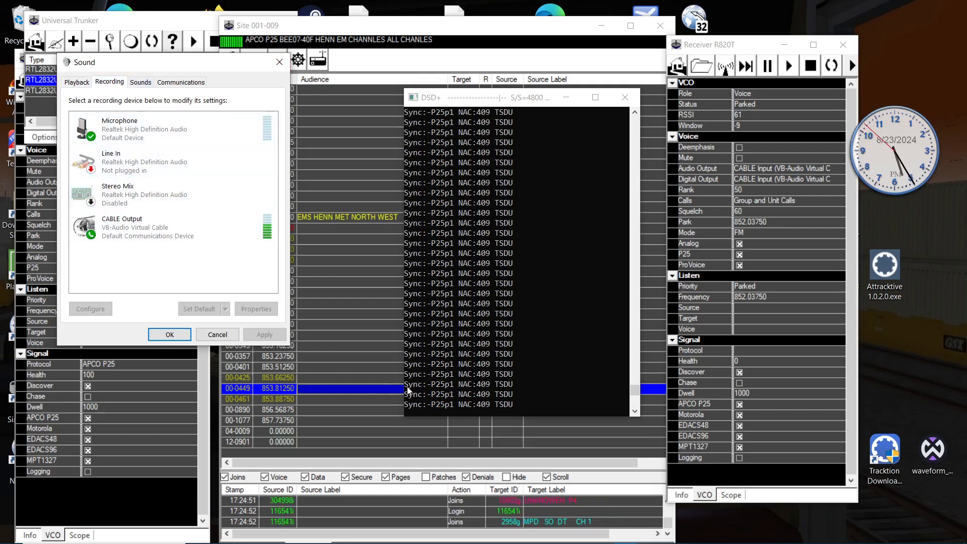
# Step: Open the Windows Sound settings page and show the available choices for the input device
pyautogui.moveTo(846, 541)
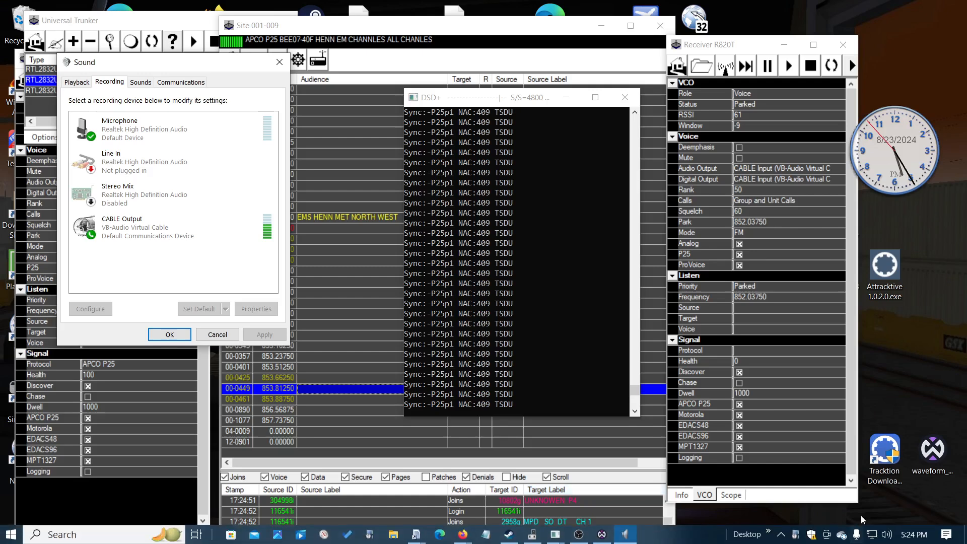
pyautogui.rightClick(891, 538)
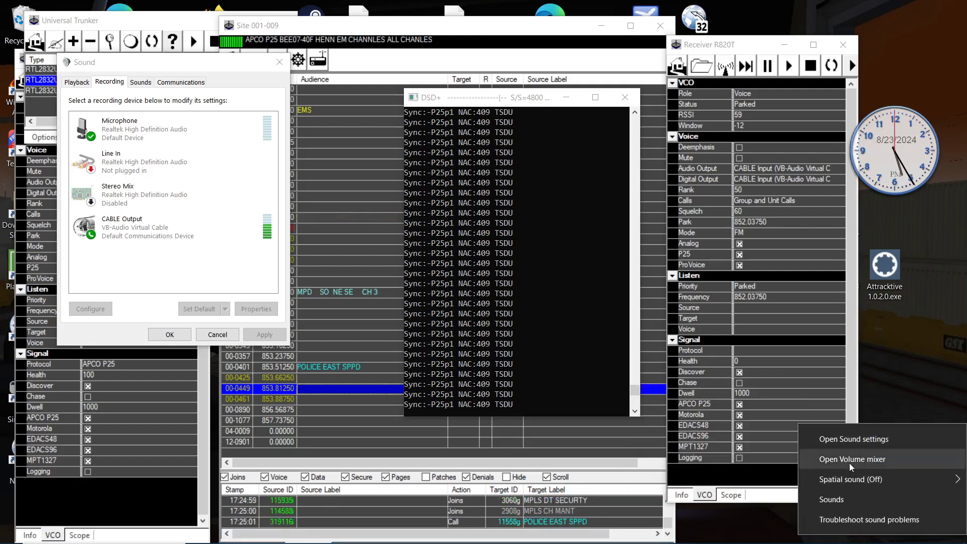
pyautogui.click(847, 442)
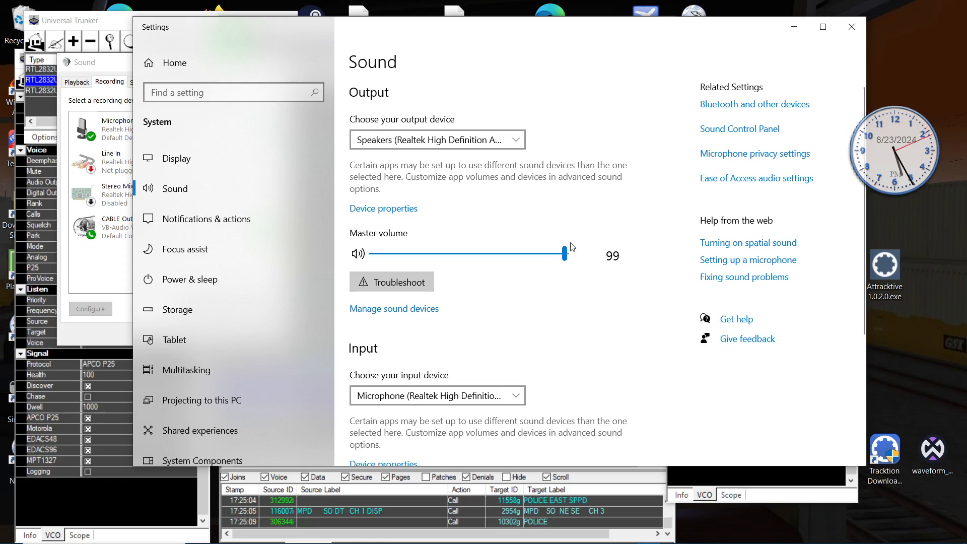
pyautogui.scroll(-3, 572, 246)
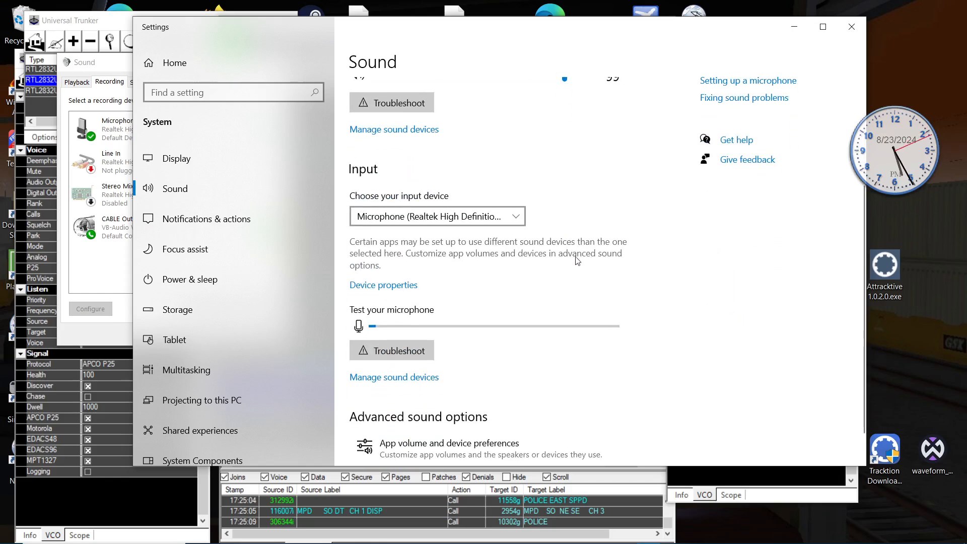
pyautogui.click(521, 220)
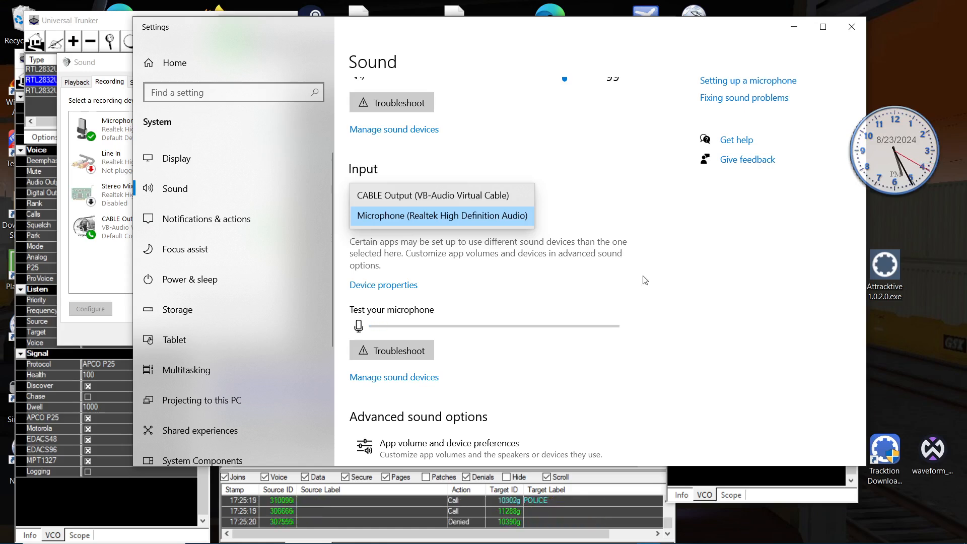
# Step: Switch back to Waveform to view the audio settings on its Welcome page
pyautogui.moveTo(826, 543)
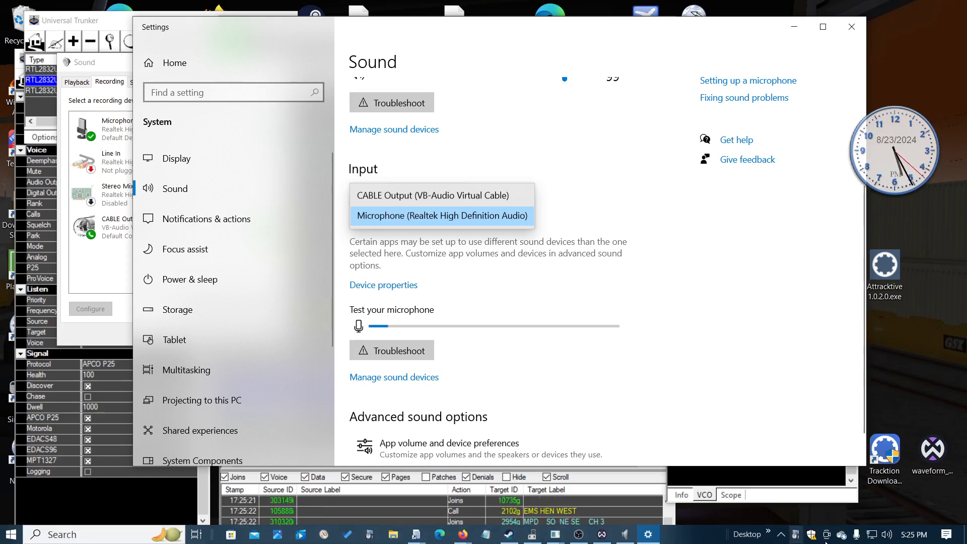
pyautogui.click(601, 535)
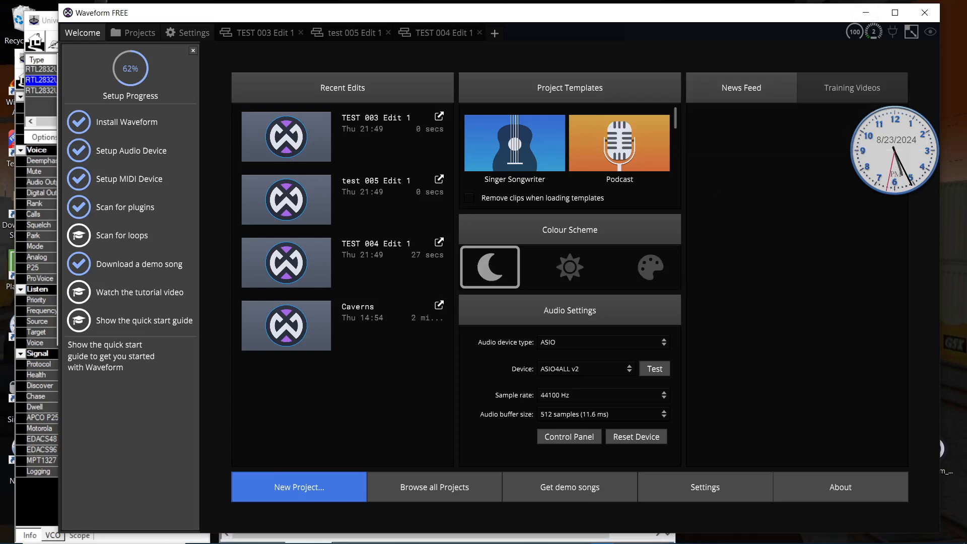
pyautogui.moveTo(503, 542)
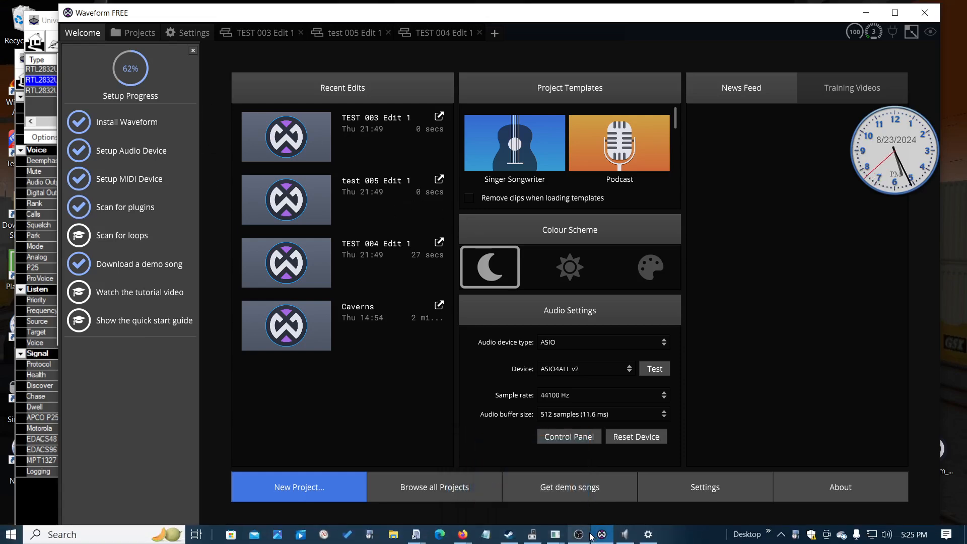
pyautogui.moveTo(588, 539)
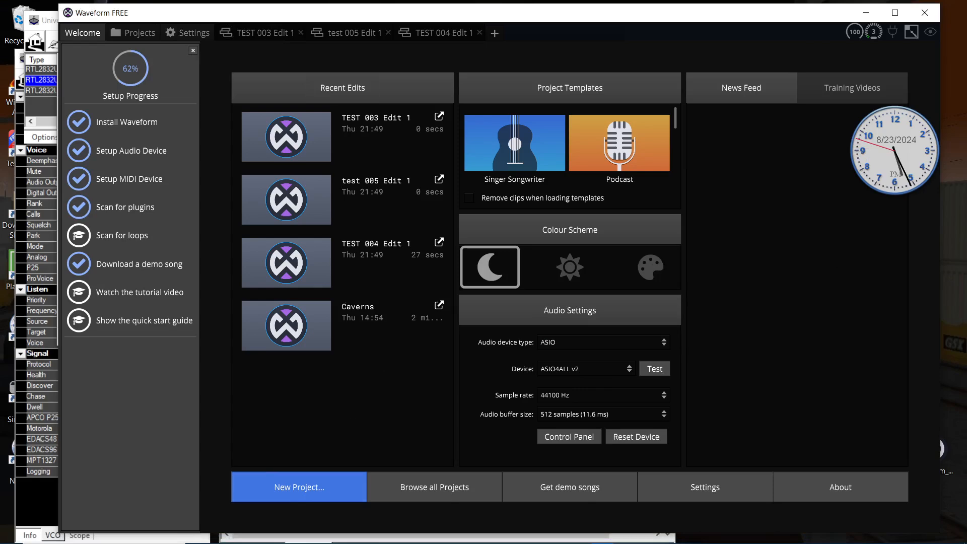
# Step: Switch to Firefox and look through the open ASIO4ALL download pages on Softpedia, Softonic and CNET Download, plus the Cakewalk forum thread
pyautogui.moveTo(463, 536)
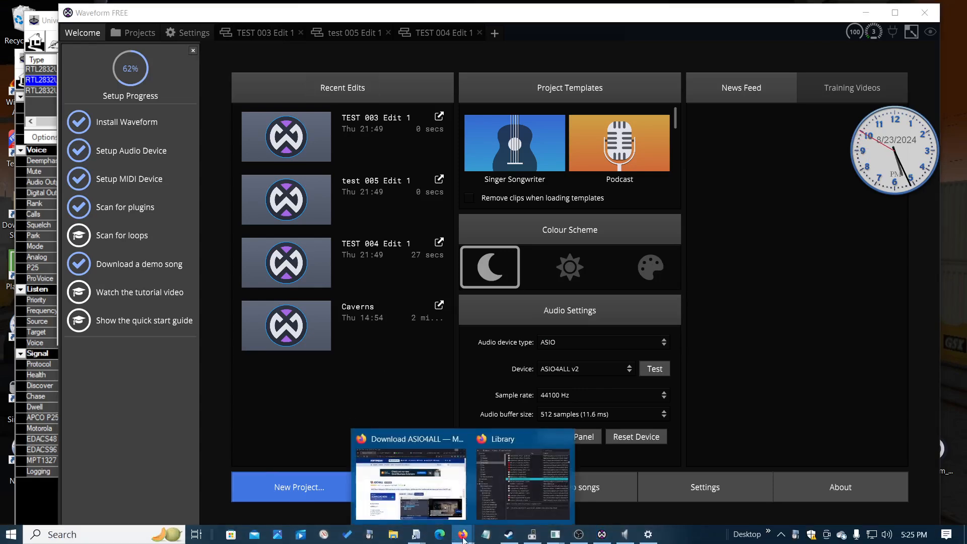
pyautogui.click(399, 437)
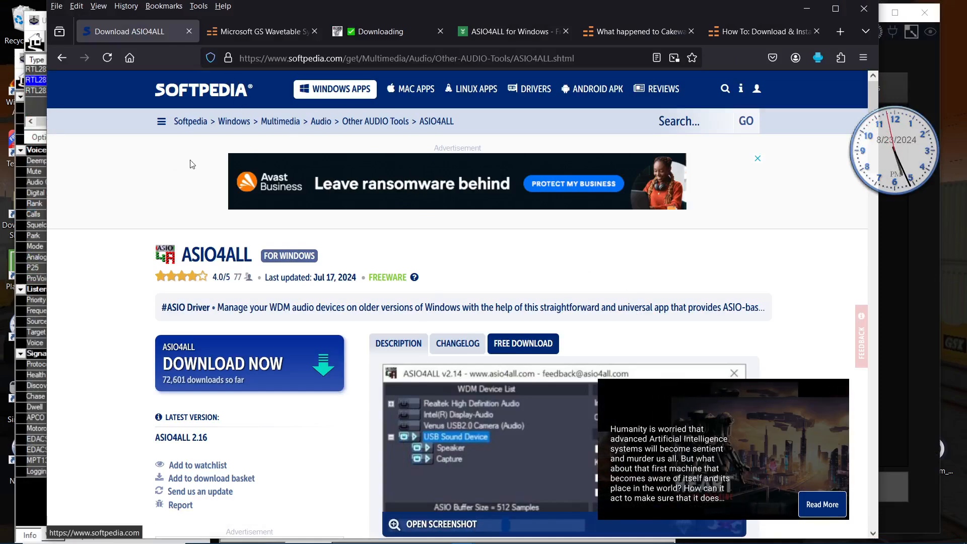
pyautogui.click(261, 32)
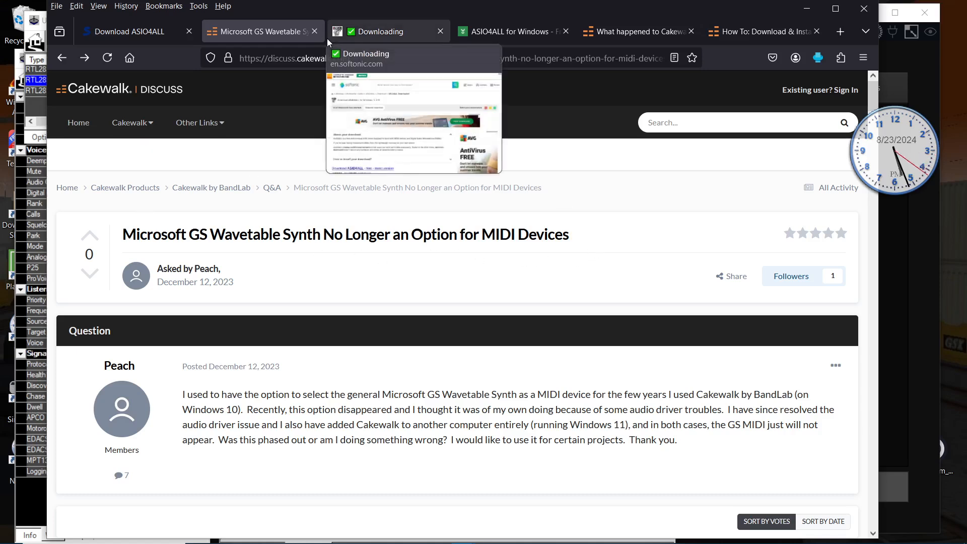
pyautogui.click(389, 32)
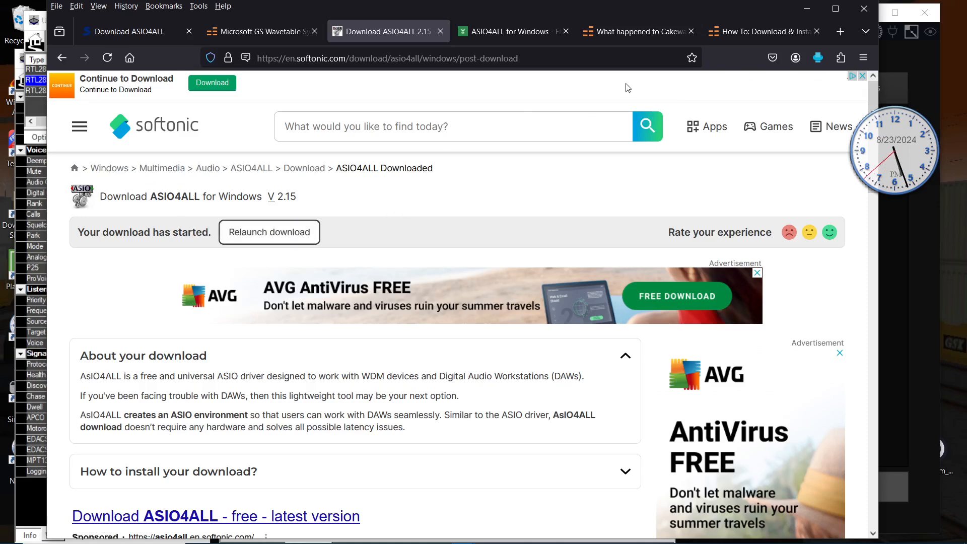
pyautogui.click(519, 32)
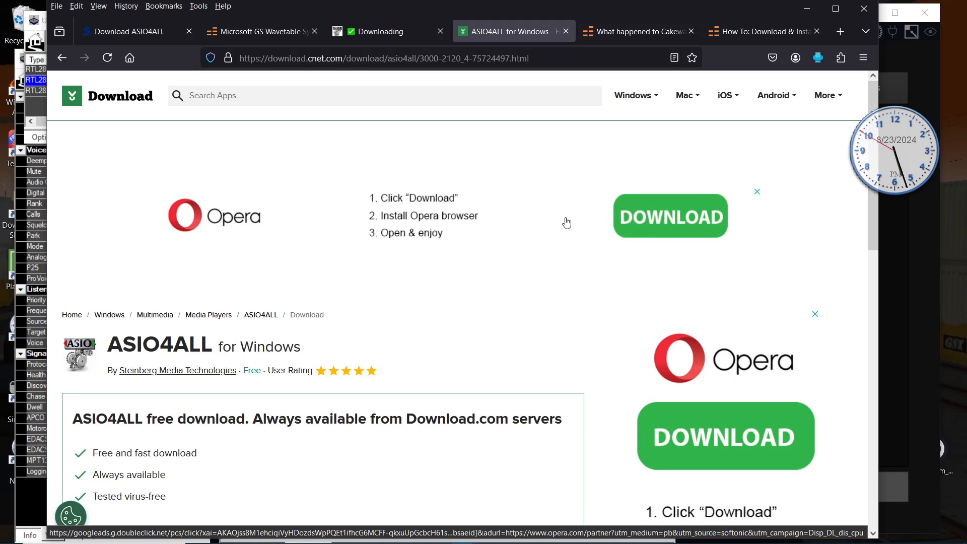
# Step: In File Explorer, open the ASIOforALL_2_16 folder inside MY MINI MUSIC FILES on drive E: to view the saved ASIO4ALL installers
pyautogui.moveTo(406, 542)
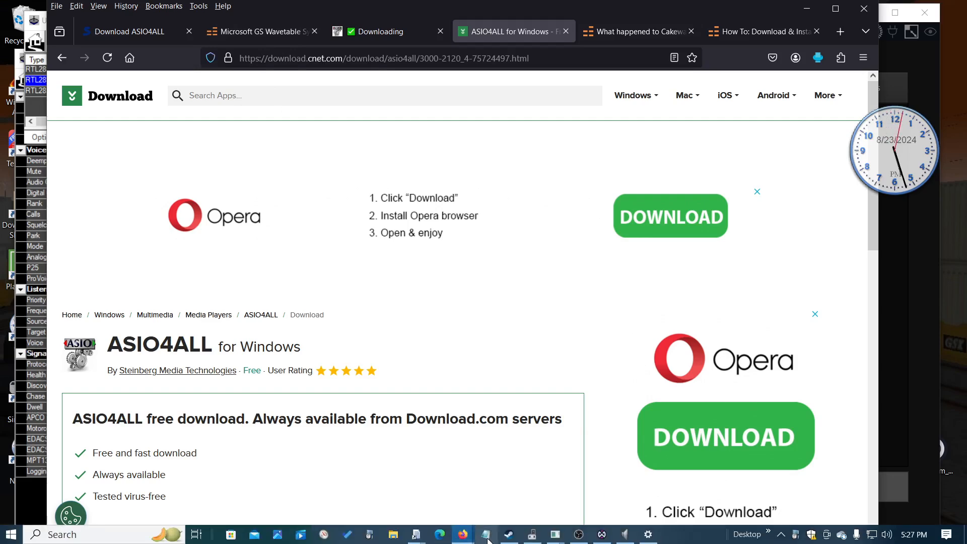
pyautogui.click(395, 536)
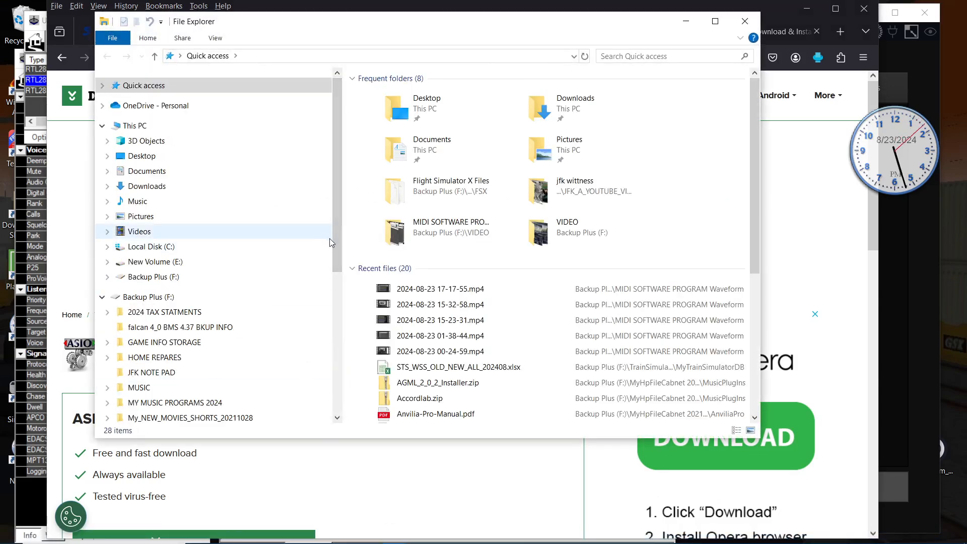
pyautogui.moveTo(336, 232); pyautogui.dragTo(331, 265)
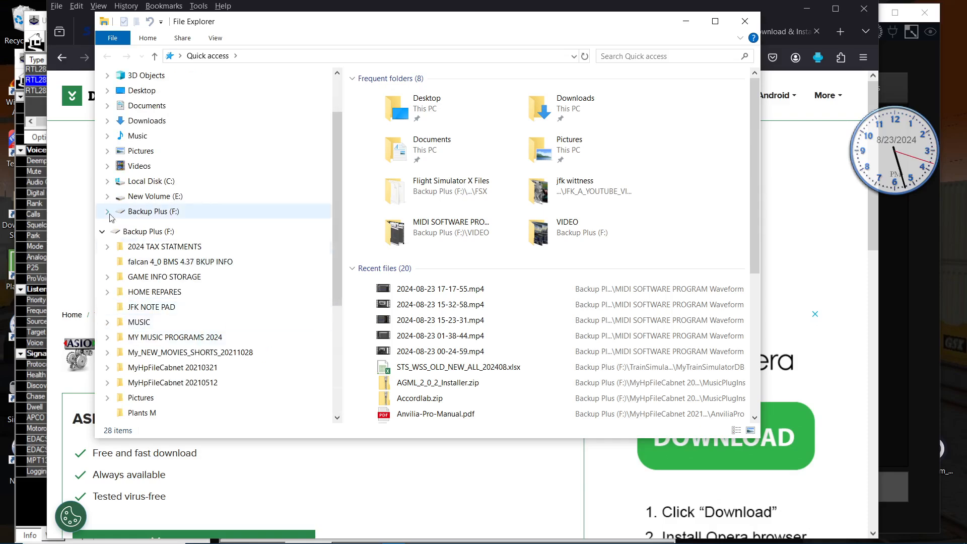
pyautogui.click(109, 323)
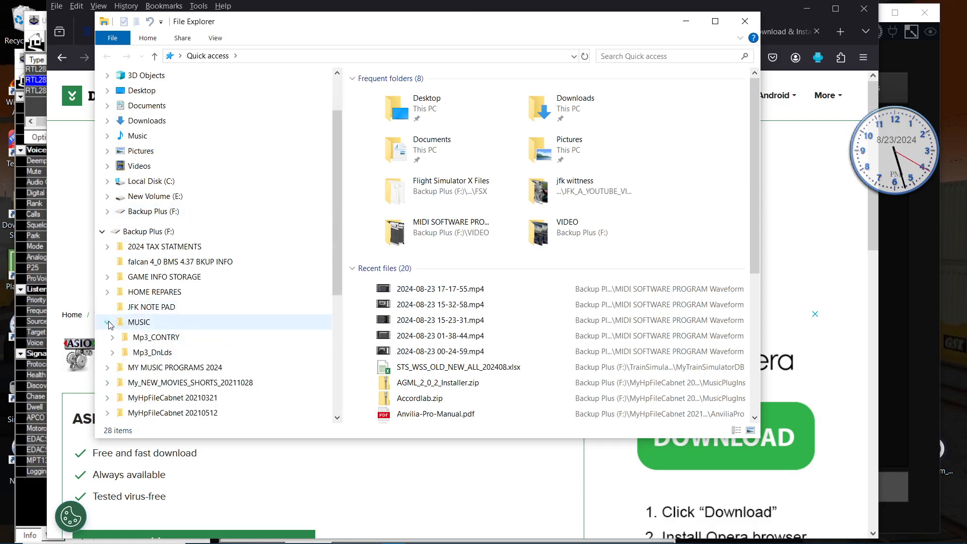
pyautogui.click(109, 323)
pyautogui.click(108, 184)
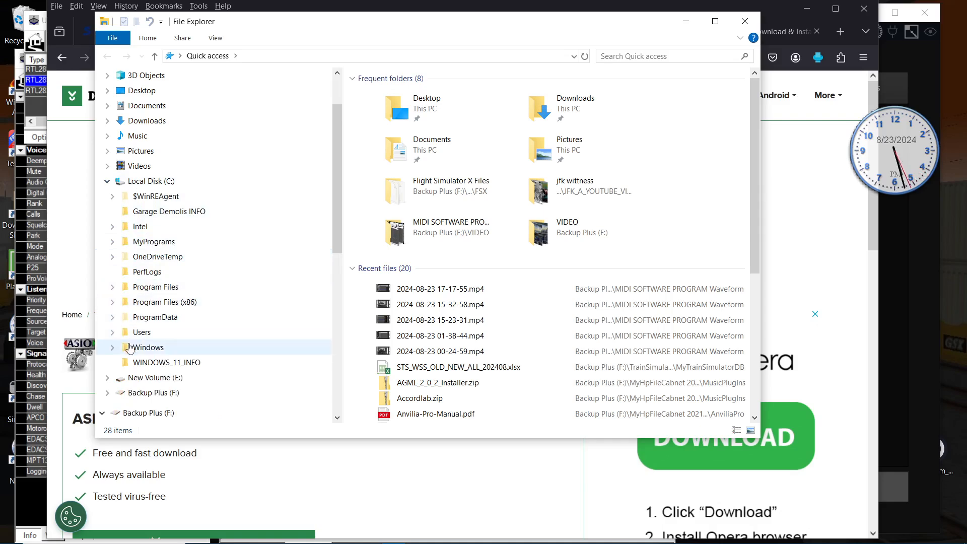
pyautogui.click(111, 185)
pyautogui.click(108, 200)
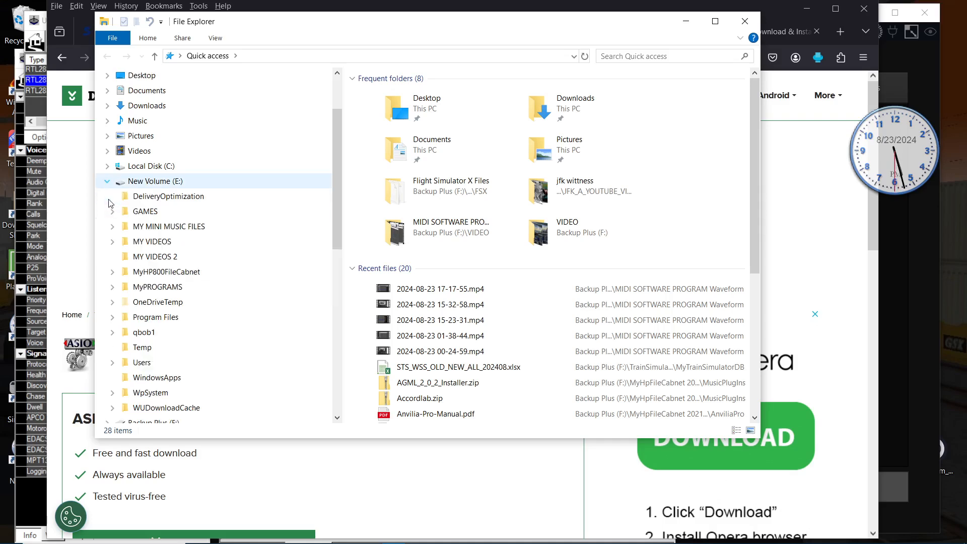
pyautogui.click(115, 227)
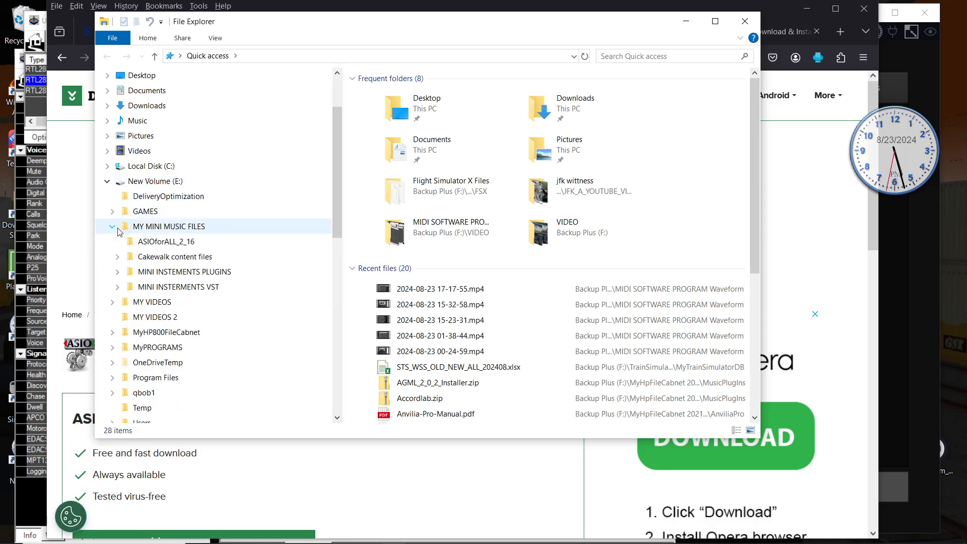
pyautogui.click(166, 244)
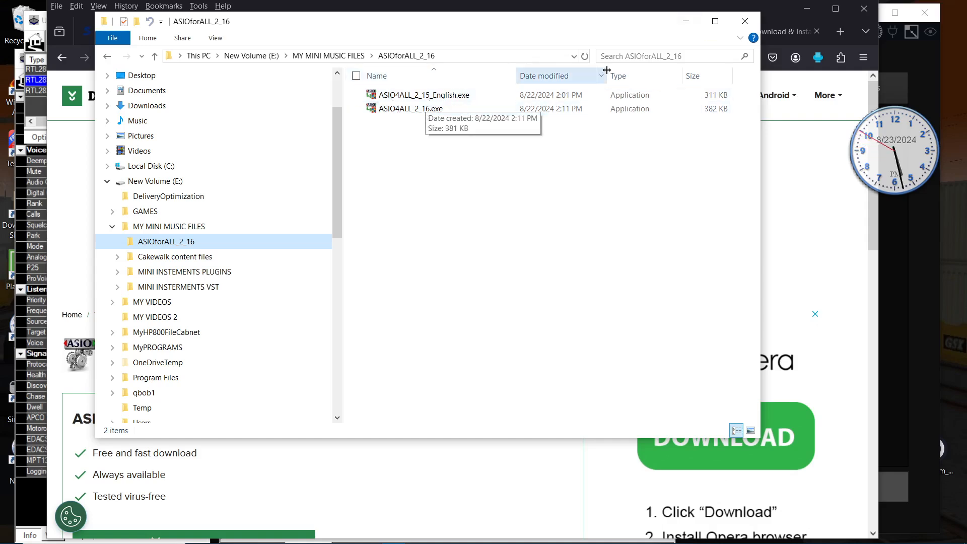
# Step: Minimize File Explorer and return to Waveform's Welcome page
pyautogui.click(686, 22)
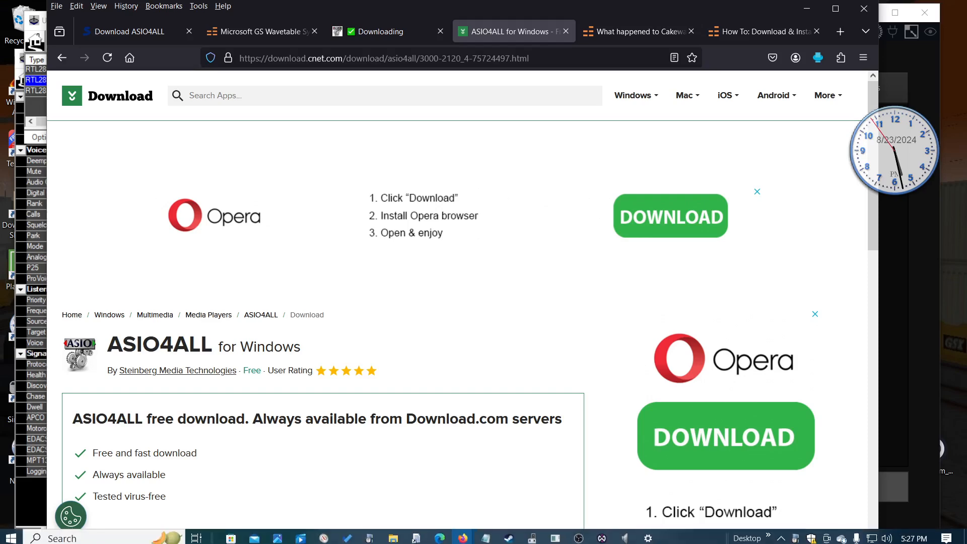
pyautogui.click(599, 536)
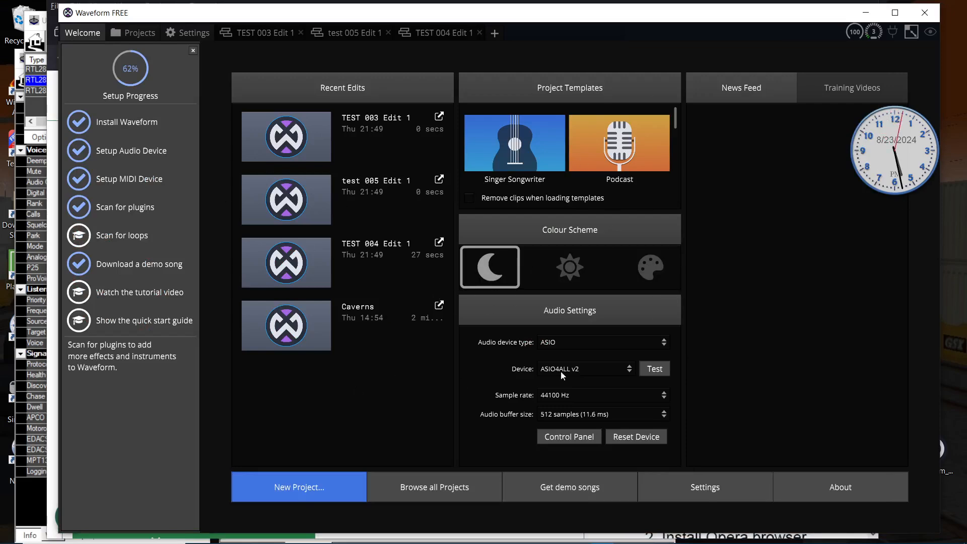
# Step: Open the Audio Devices settings in Waveform and view the list of available audio device types, keeping ASIO
pyautogui.click(193, 36)
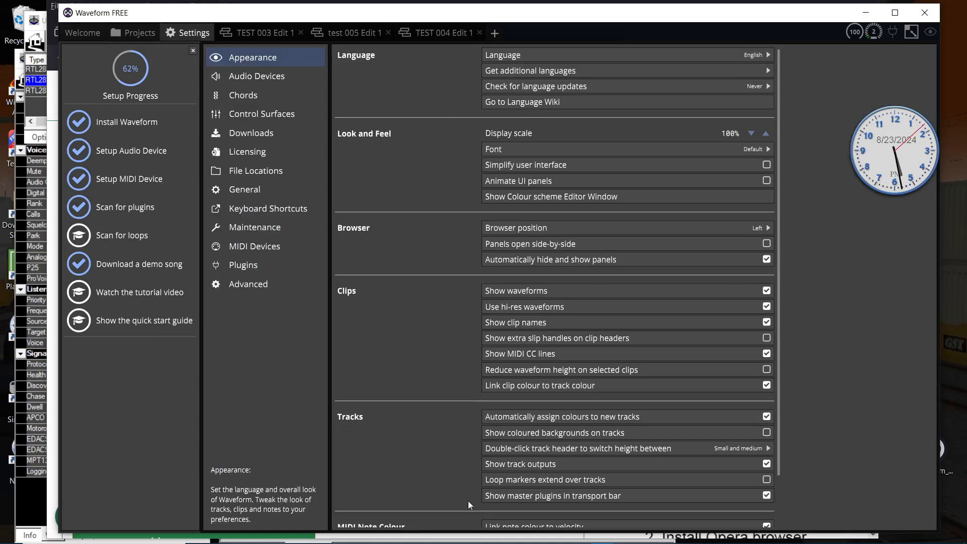
pyautogui.click(258, 77)
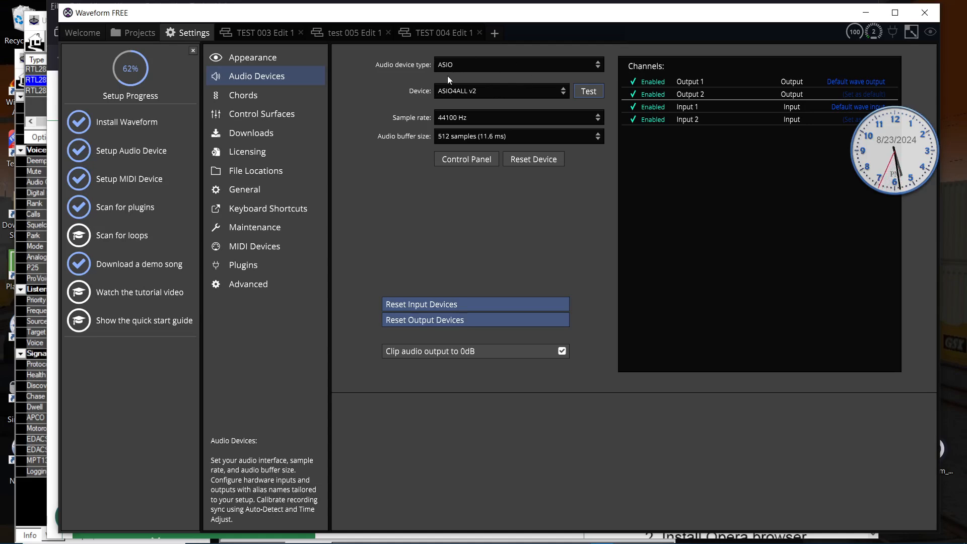
pyautogui.click(597, 68)
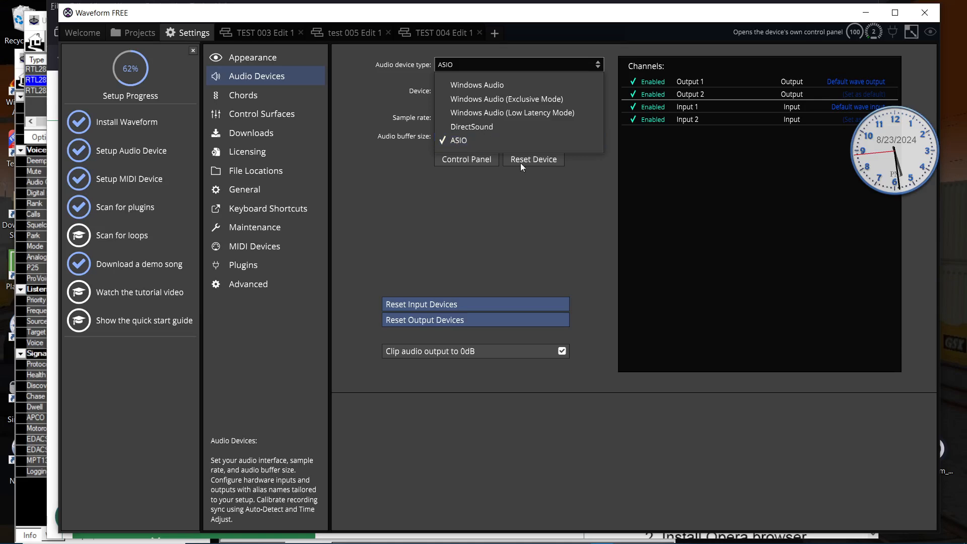
pyautogui.click(590, 180)
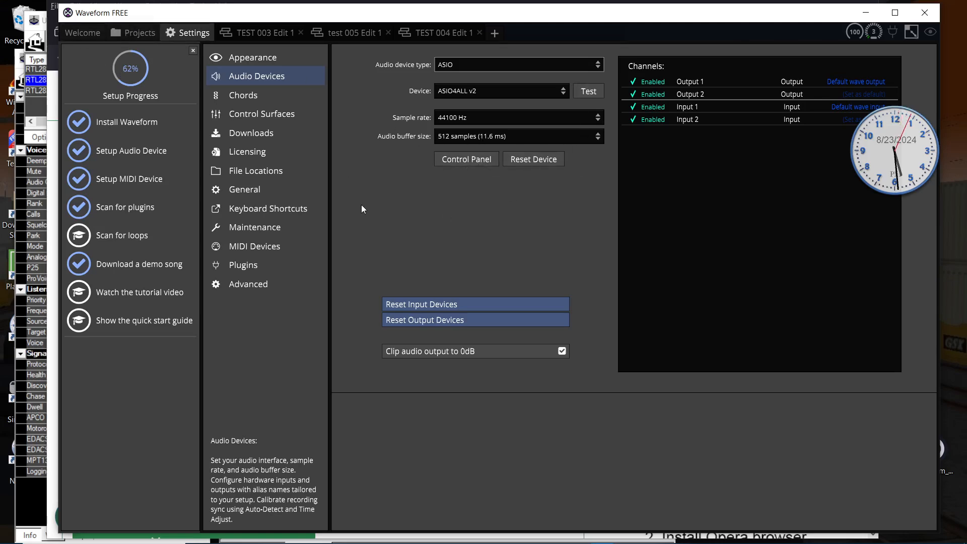
# Step: Look through the remaining settings pages from Control Surfaces, Licensing and File Locations to Keyboard Shortcuts and Maintenance, ending on the MIDI Devices page
pyautogui.click(244, 121)
pyautogui.click(244, 135)
pyautogui.click(239, 158)
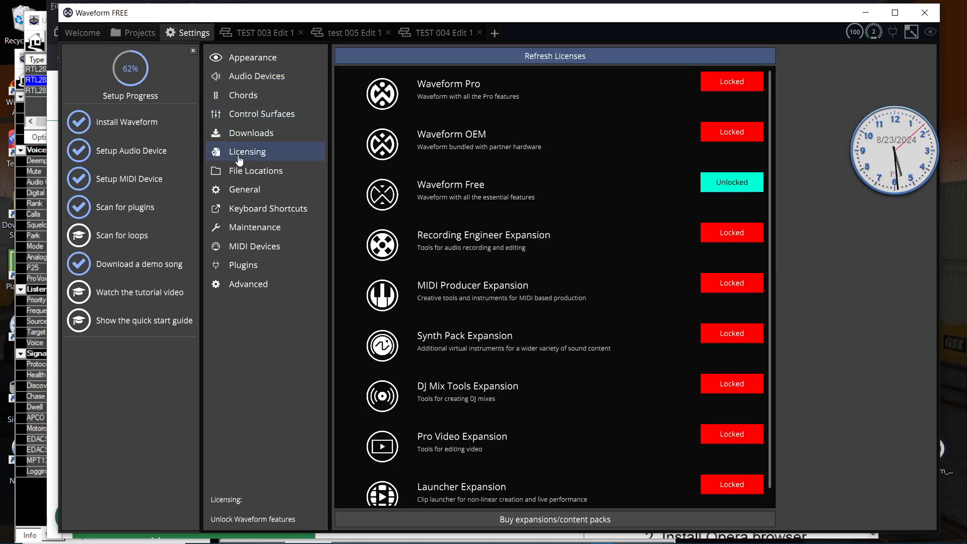
pyautogui.click(238, 173)
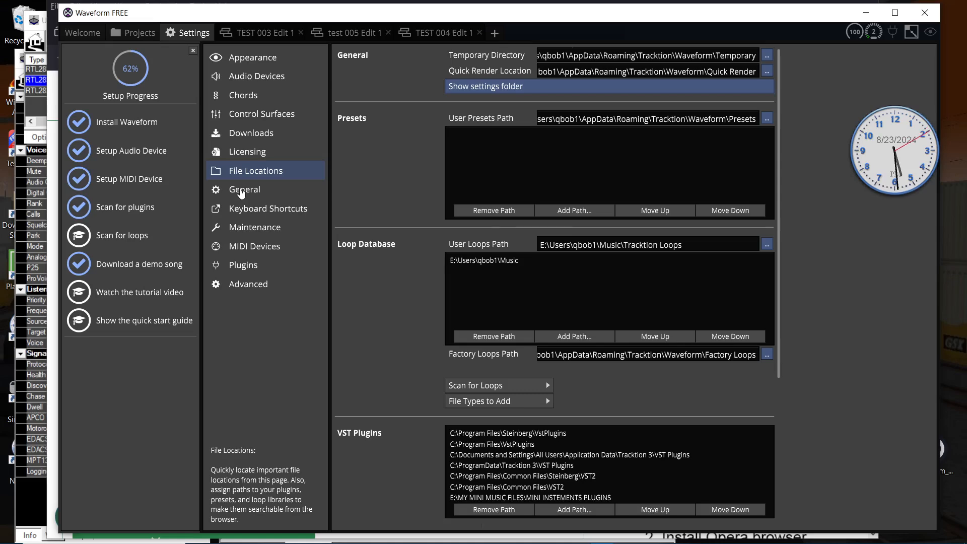
pyautogui.click(242, 193)
pyautogui.click(244, 211)
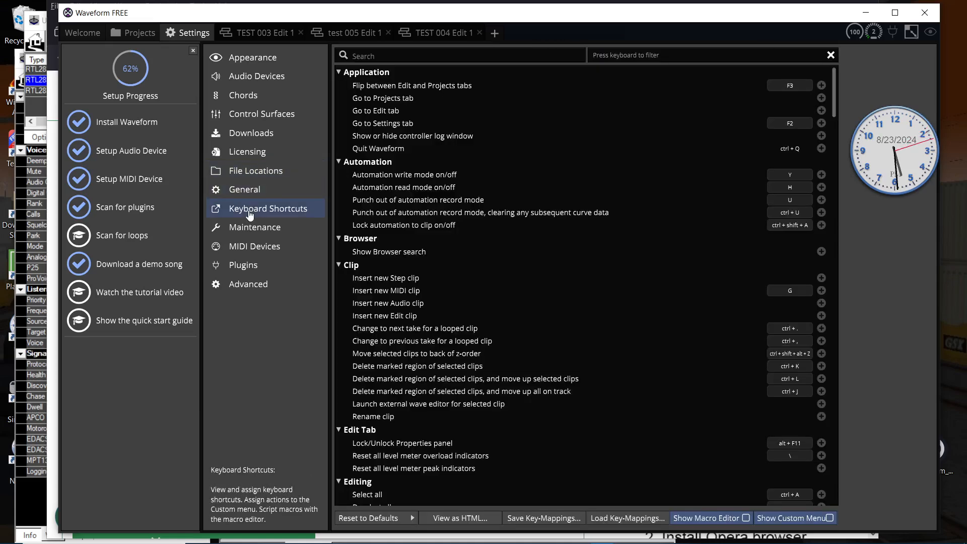
pyautogui.click(244, 231)
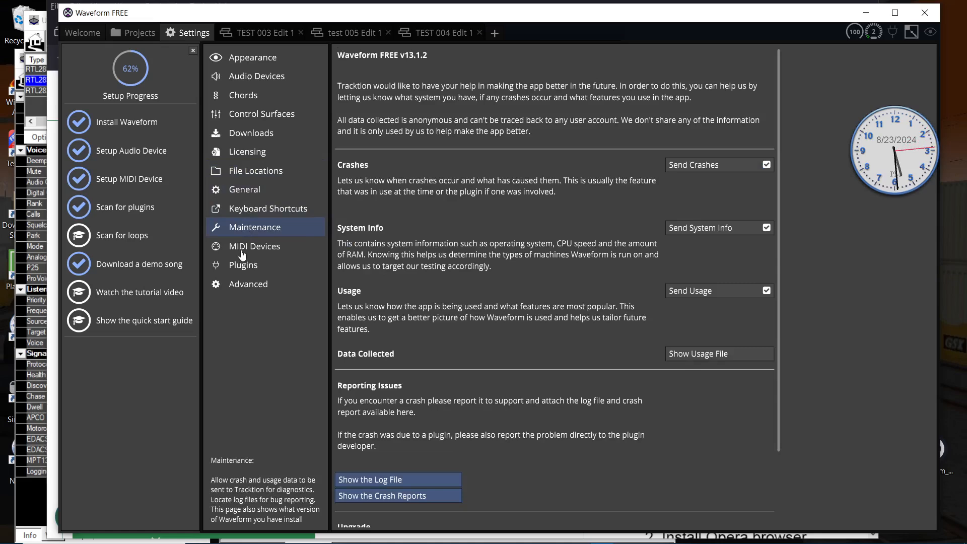
pyautogui.click(242, 251)
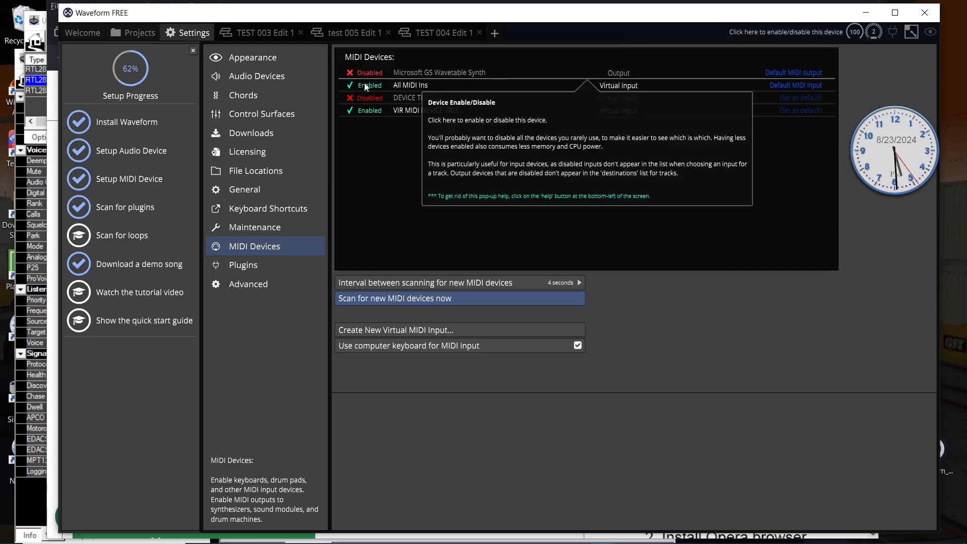
# Step: Open Windows Device Manager, view the properties of Microsoft GS Wavetable Synth under Software devices, and close Device Manager
pyautogui.moveTo(826, 543)
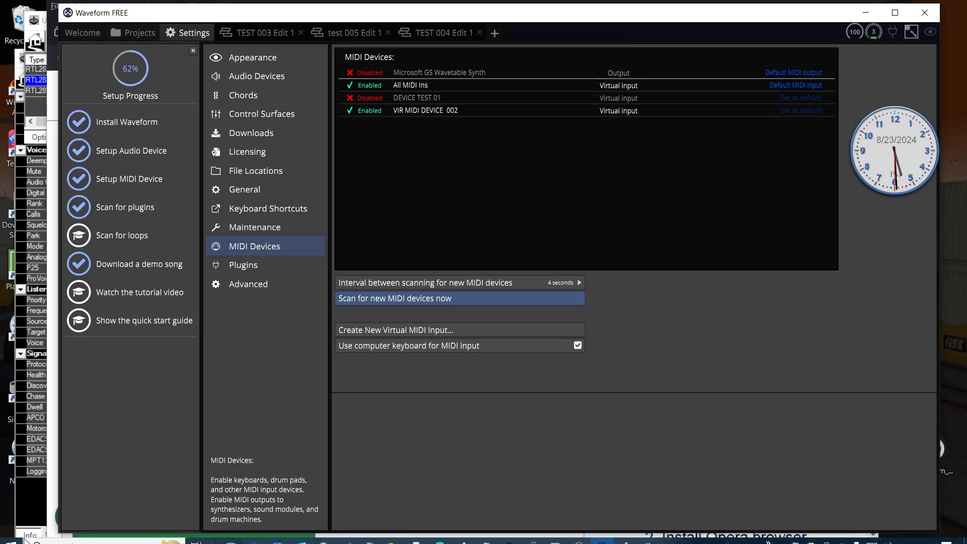
pyautogui.rightClick(19, 537)
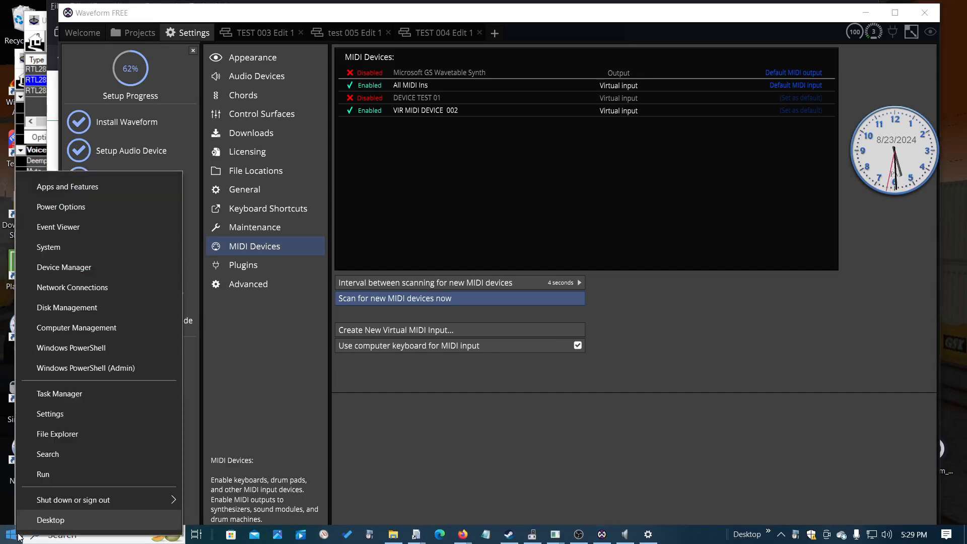
pyautogui.click(151, 259)
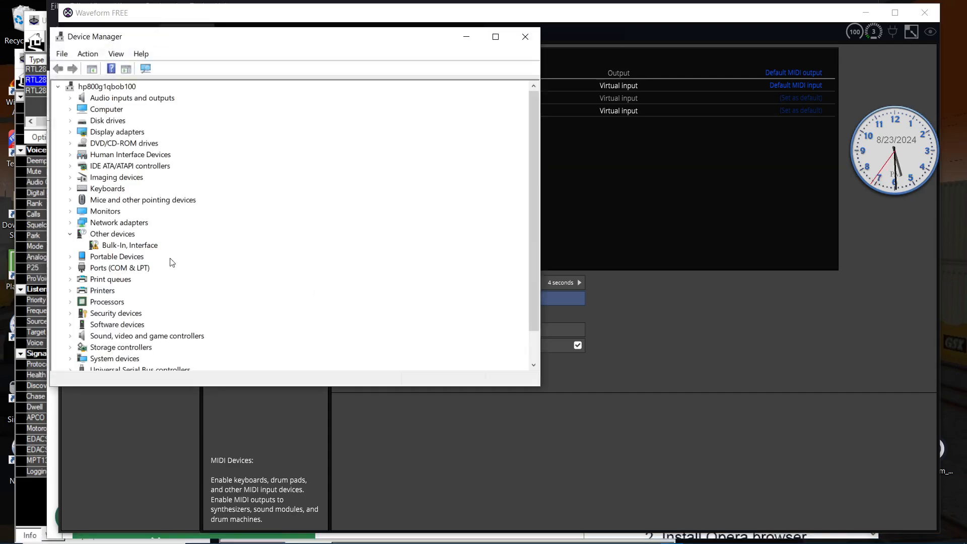
pyautogui.click(71, 326)
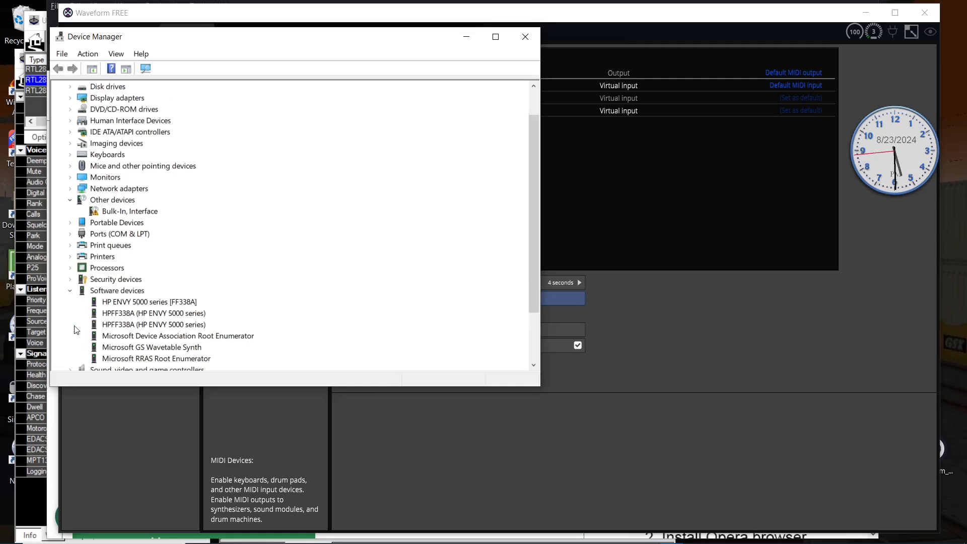
pyautogui.doubleClick(166, 348)
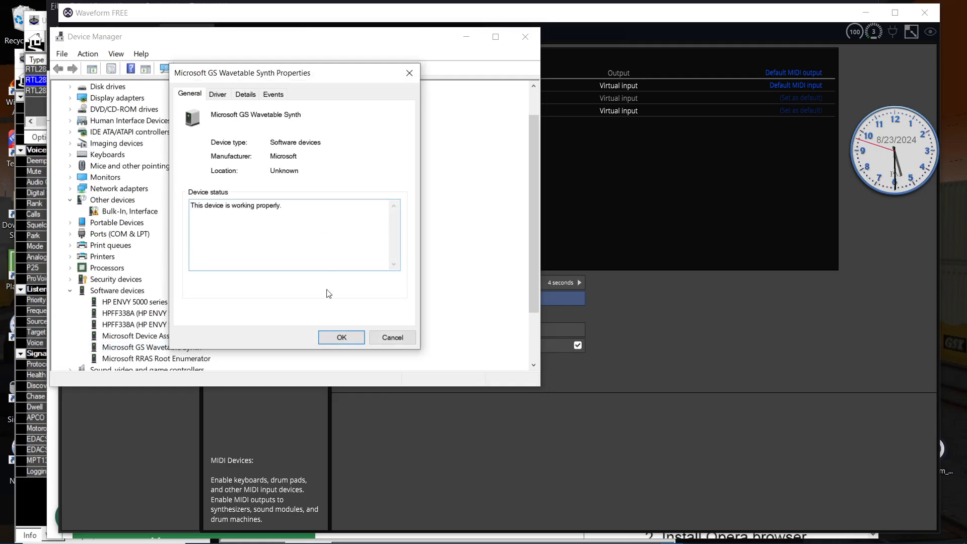
pyautogui.click(385, 341)
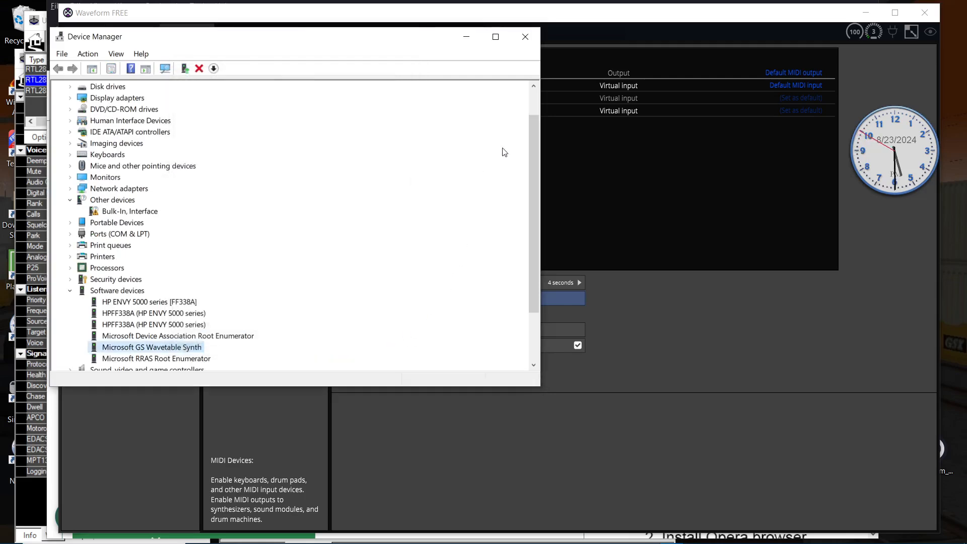
pyautogui.click(526, 37)
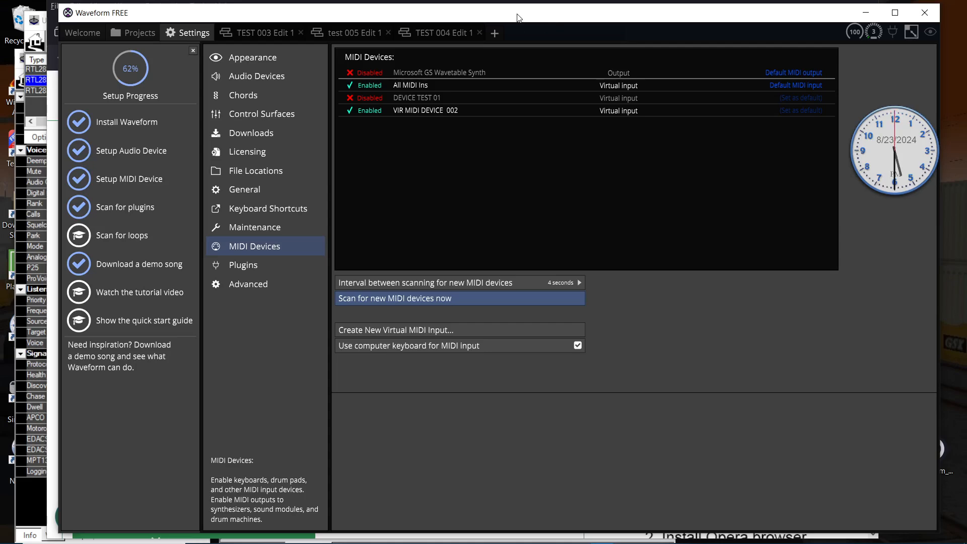
# Step: Minimize Firefox and move the Waveform and Universal Trunker windows to new places on the desktop
pyautogui.moveTo(518, 18); pyautogui.dragTo(568, 16)
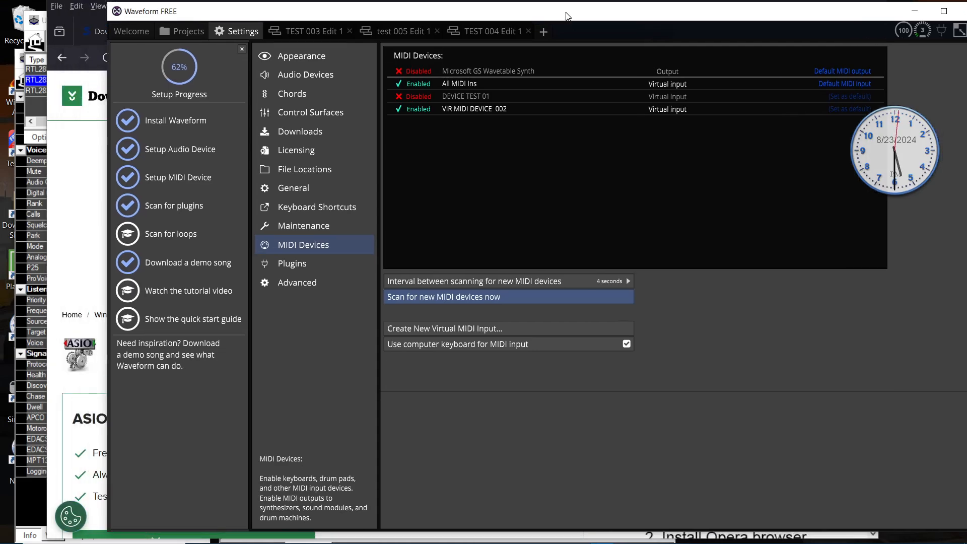
pyautogui.click(29, 33)
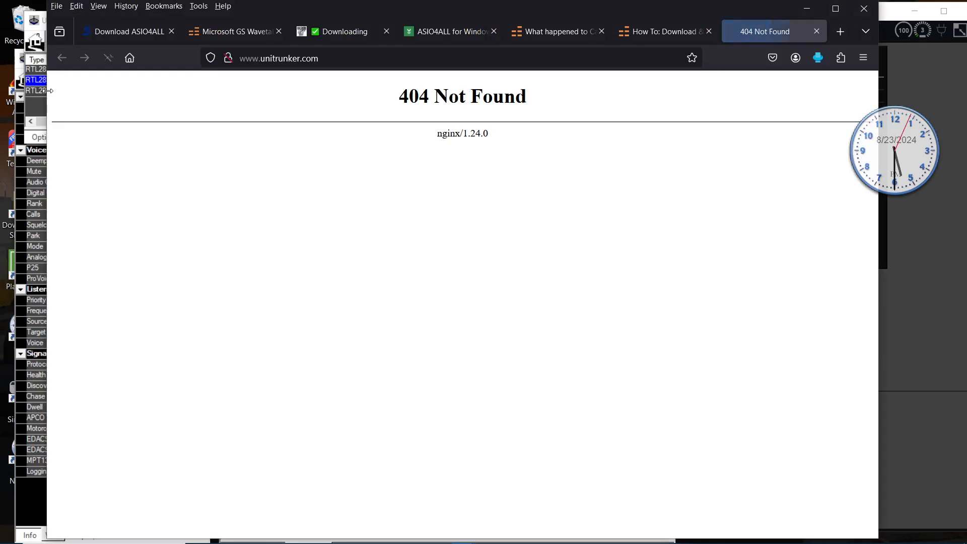
pyautogui.click(676, 39)
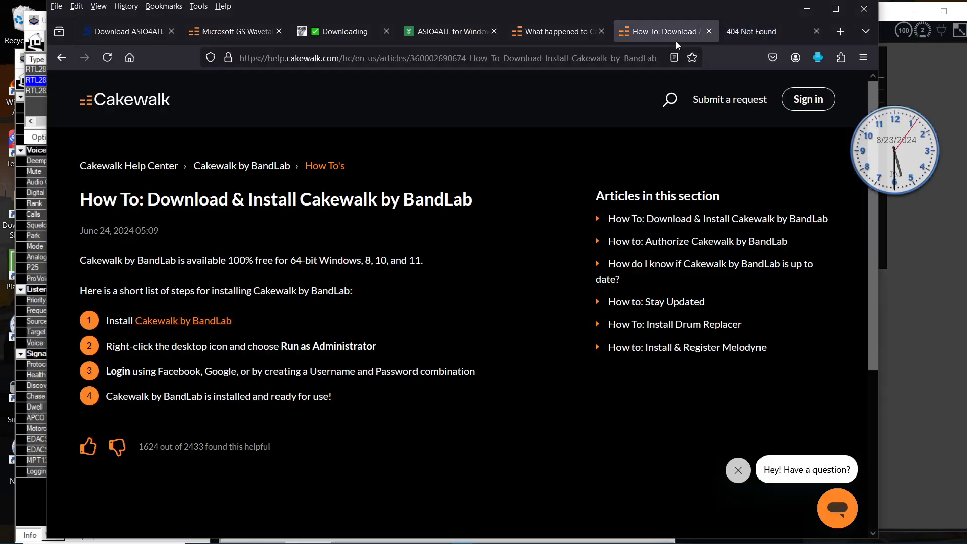
pyautogui.click(807, 9)
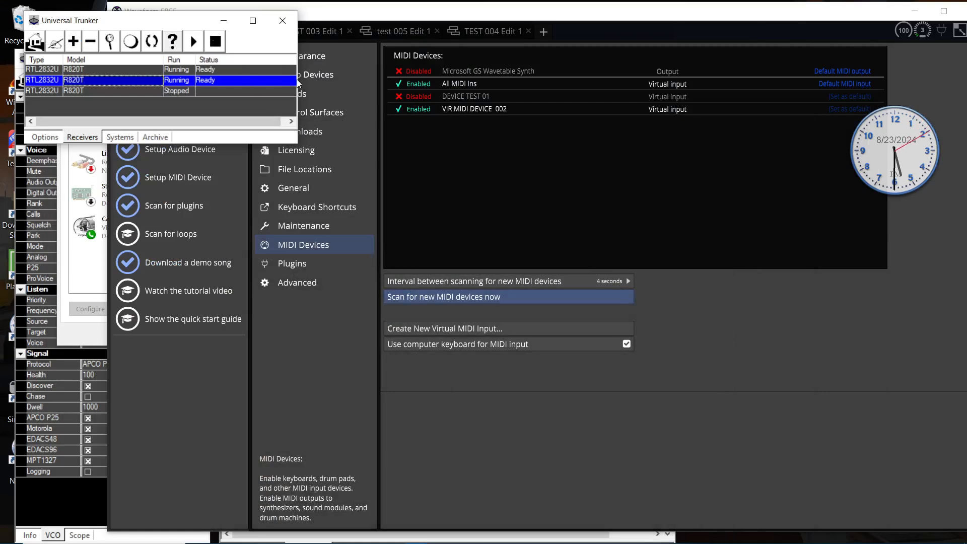
pyautogui.moveTo(176, 26); pyautogui.dragTo(652, 349)
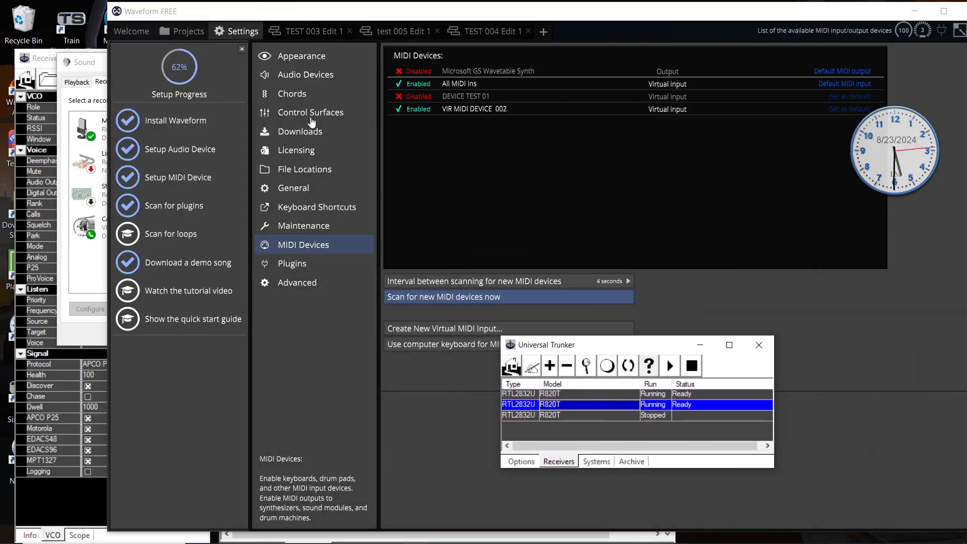
# Step: Review Waveform's Audio Devices settings and Welcome page, and view the New Project dialog without creating a project
pyautogui.click(302, 75)
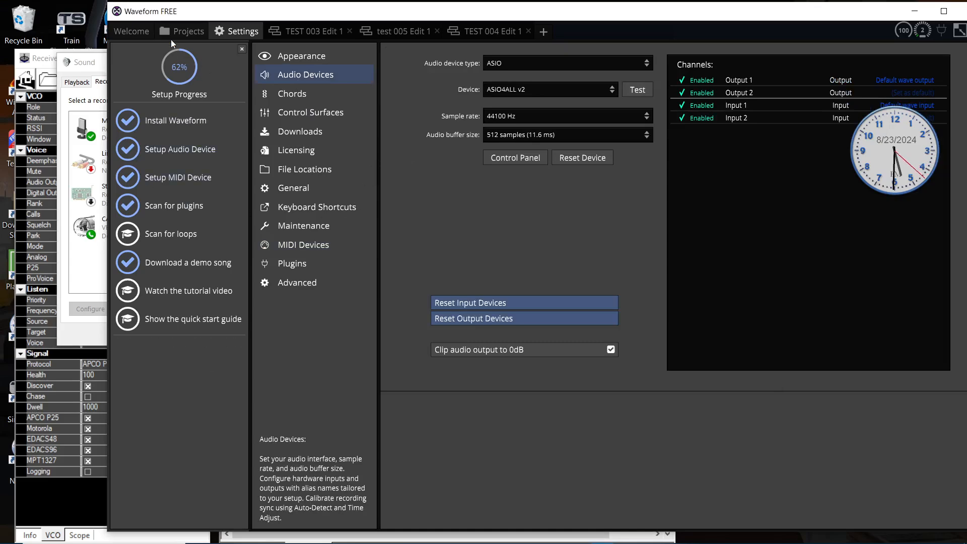
pyautogui.click(143, 32)
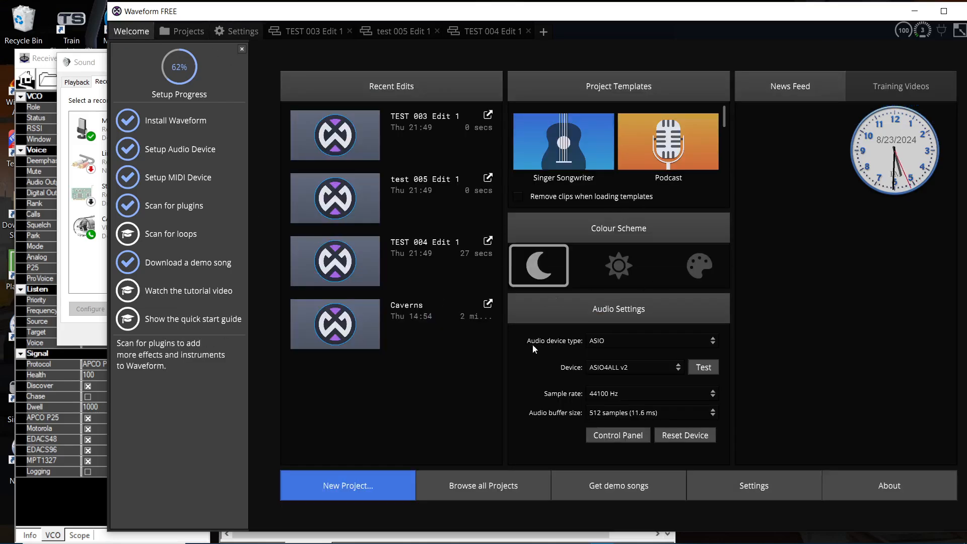
pyautogui.click(343, 488)
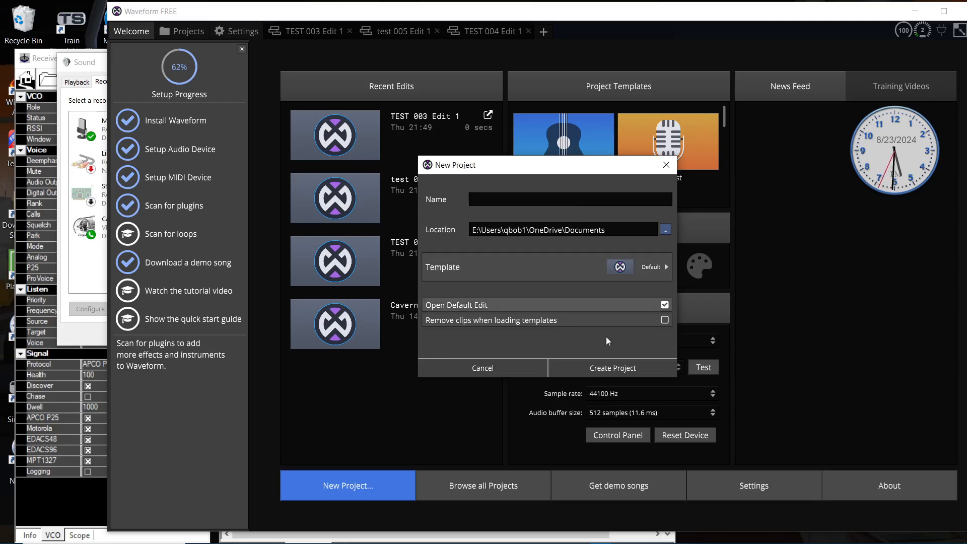
pyautogui.click(482, 363)
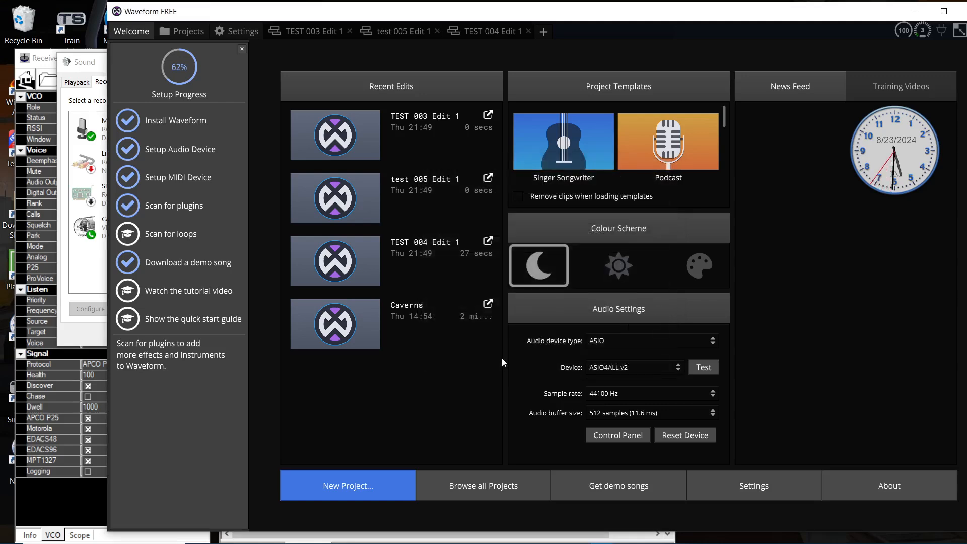
# Step: Open the TEST 004 edit and close its MIDI Typing keyboard window
pyautogui.click(480, 31)
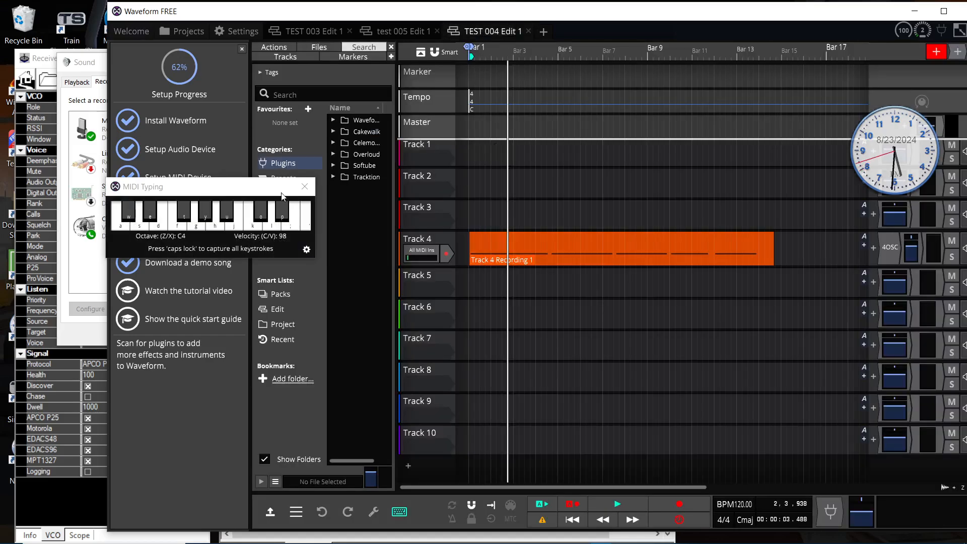
pyautogui.click(304, 186)
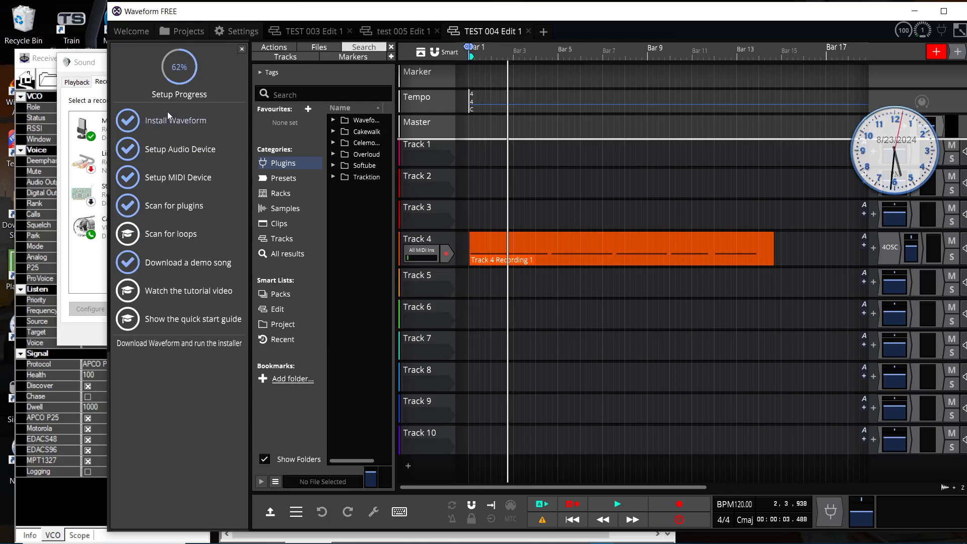
# Step: Go through the setup checklist's audio device, MIDI device, plugin scan and loop scan items to view their settings pages
pyautogui.click(158, 150)
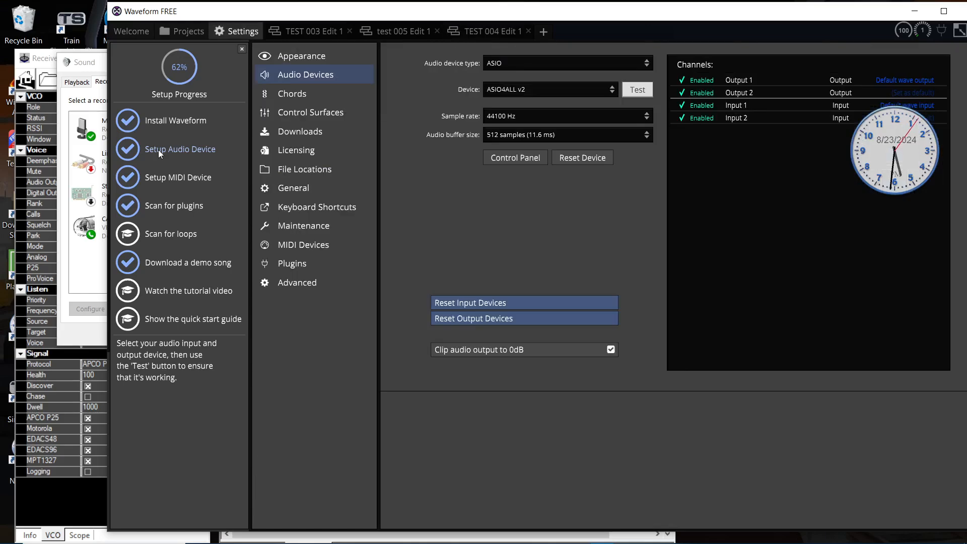
pyautogui.click(158, 183)
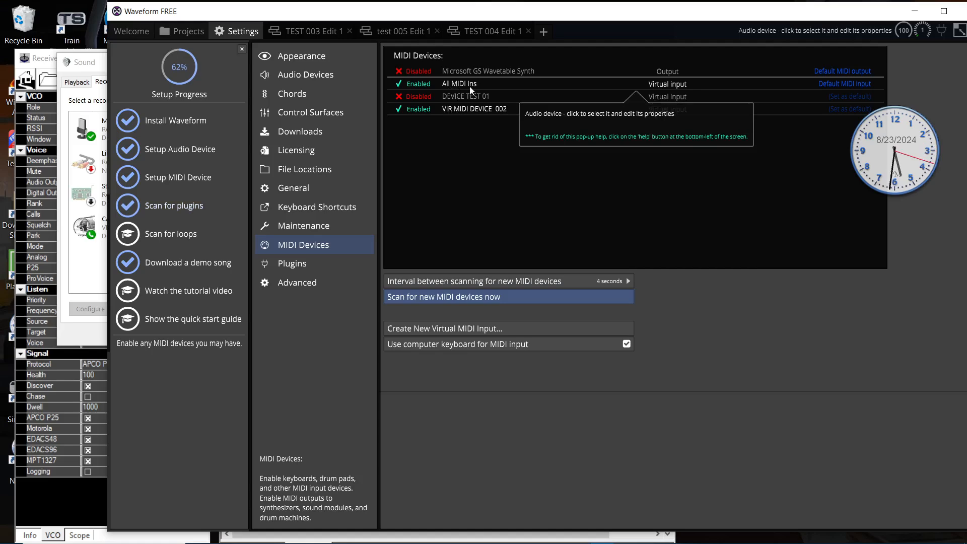
pyautogui.click(173, 210)
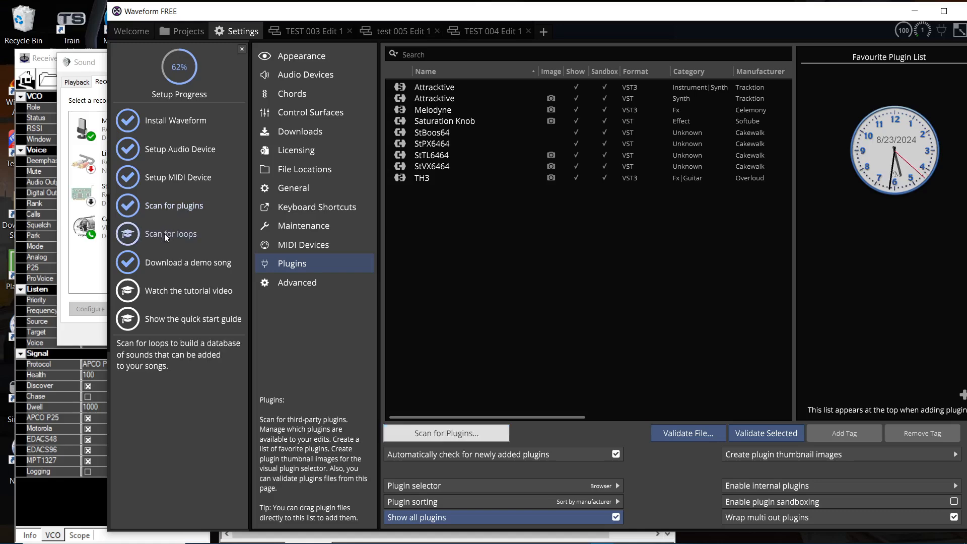
pyautogui.click(165, 234)
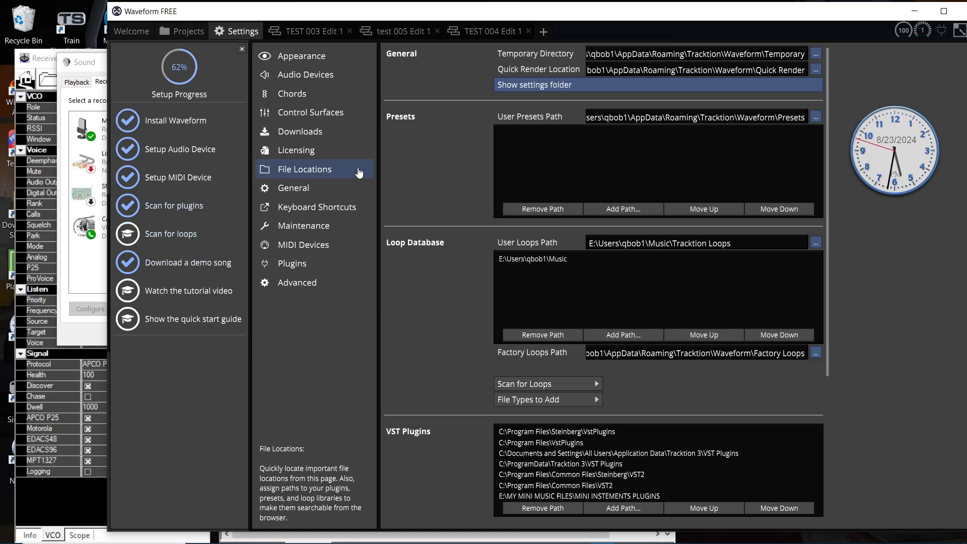
# Step: Return to the TEST 004 edit, move the desktop clock off the track controls and select Track 1
pyautogui.click(488, 33)
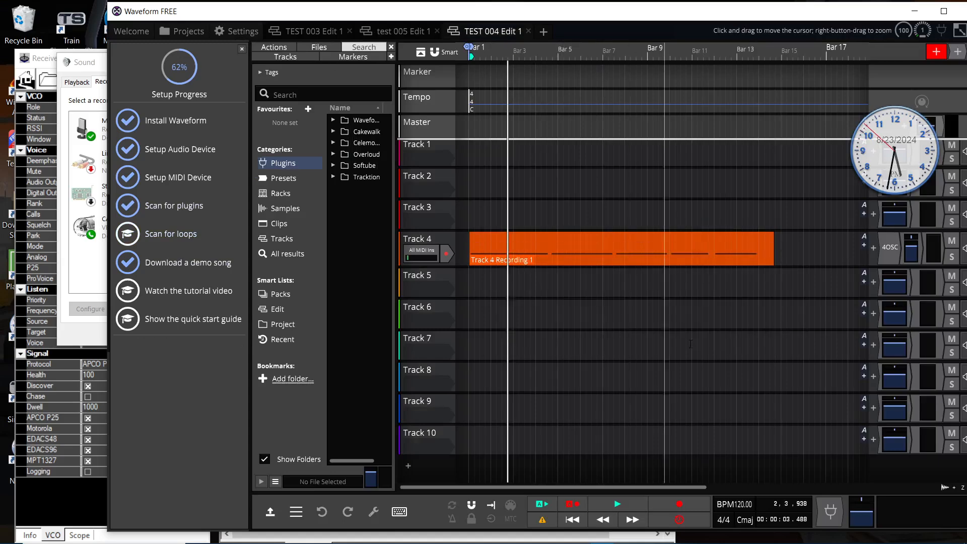
pyautogui.moveTo(579, 261)
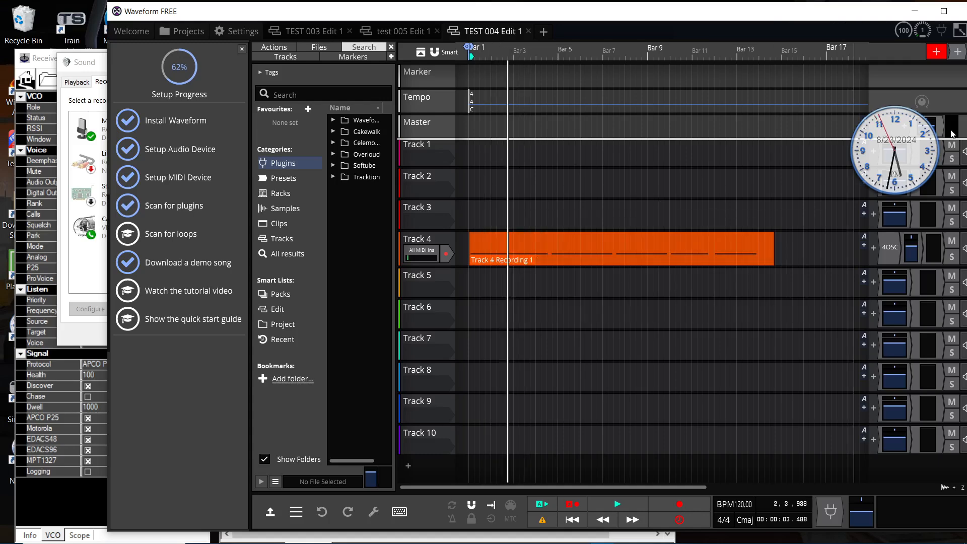
pyautogui.moveTo(898, 158); pyautogui.dragTo(858, 46)
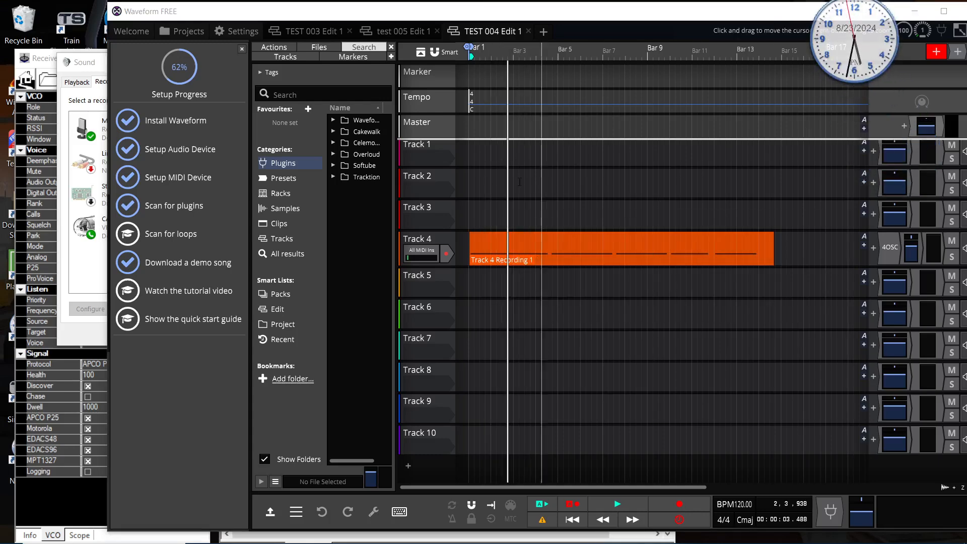
pyautogui.click(447, 149)
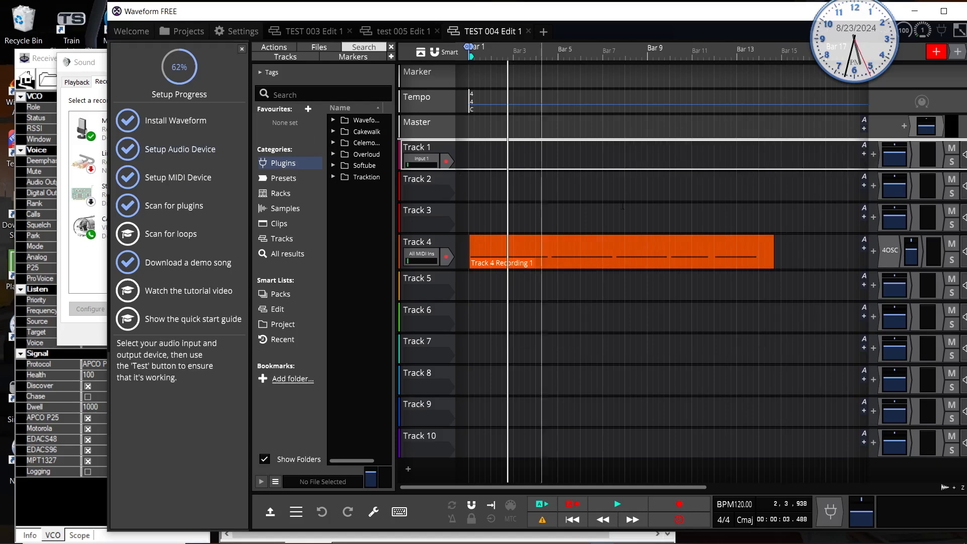
# Step: Add the 4OSC synthesizer from Waveform's built-in instruments to Track 1
pyautogui.click(875, 154)
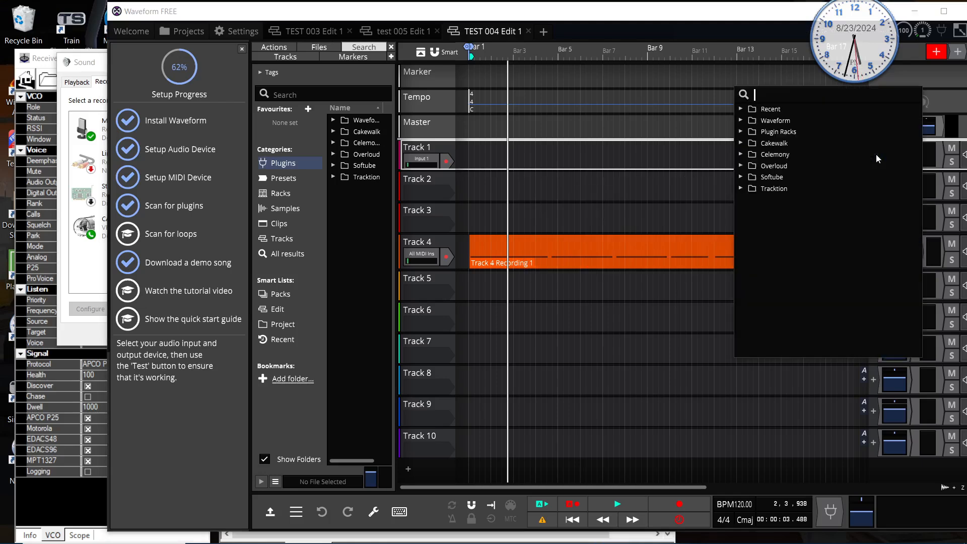
pyautogui.click(741, 121)
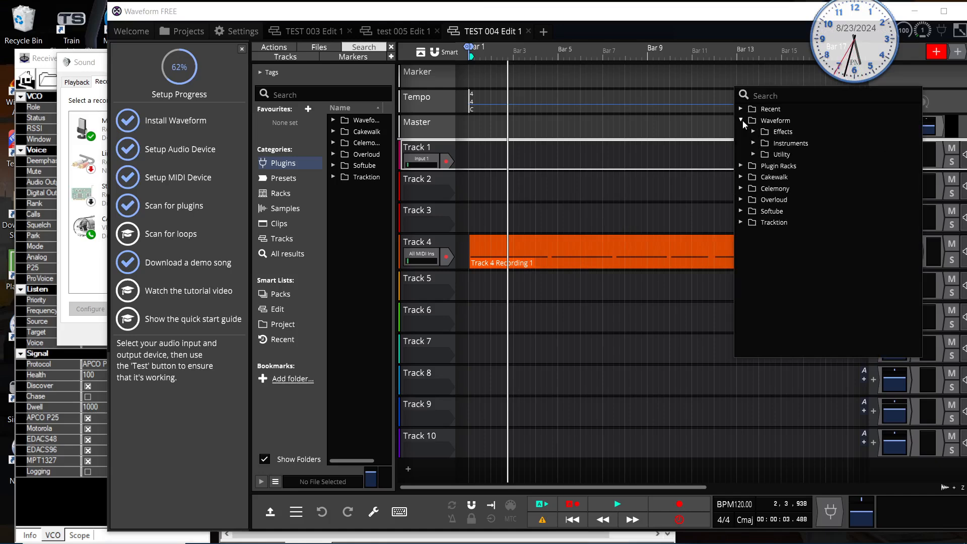
pyautogui.click(754, 143)
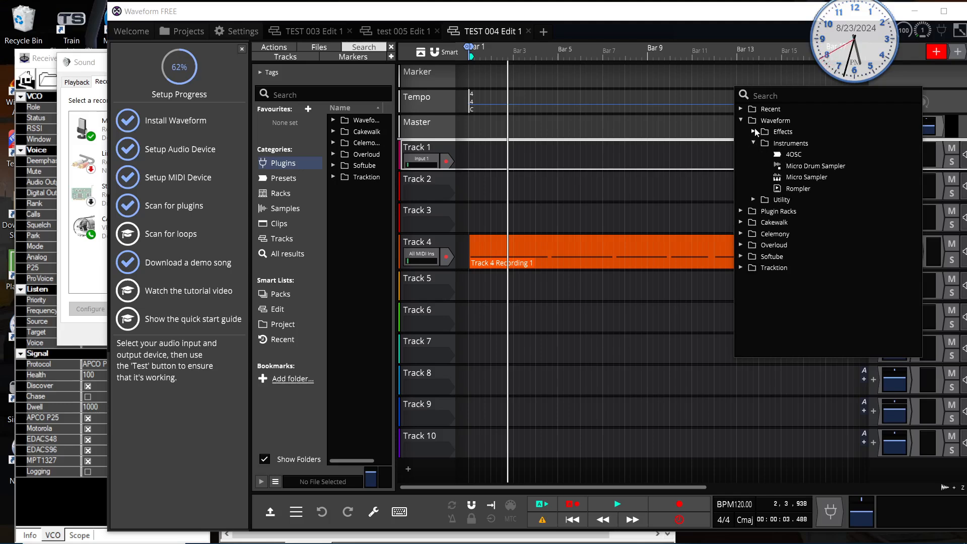
pyautogui.click(754, 132)
pyautogui.click(754, 132)
pyautogui.doubleClick(787, 156)
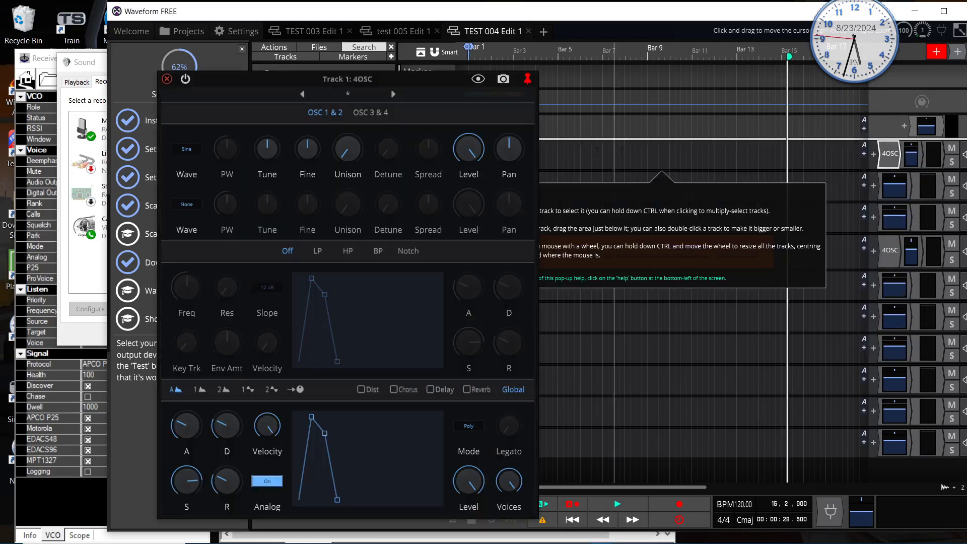
# Step: Load the Basic Bass preset in Track 1's 4OSC and move the plugin window off the browser and track names
pyautogui.moveTo(395, 84); pyautogui.dragTo(707, 74)
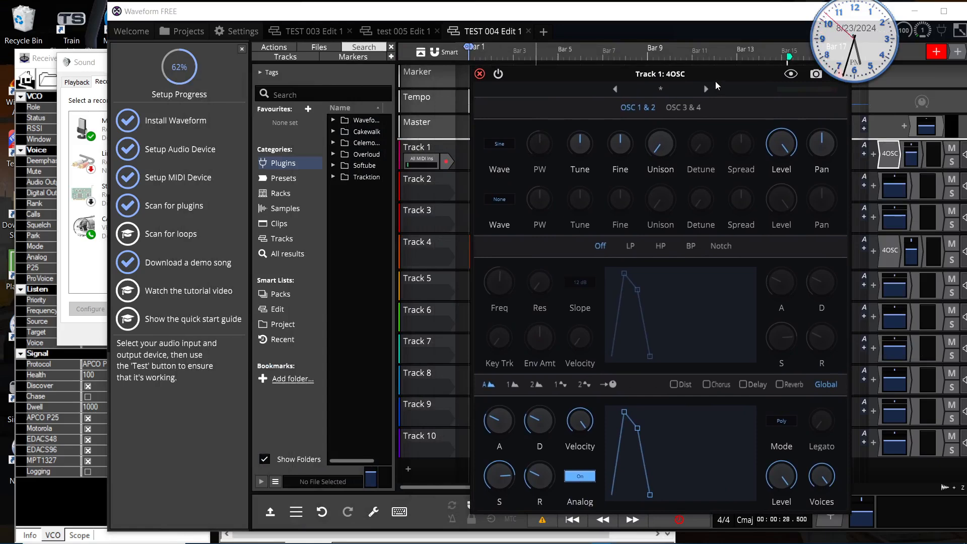
pyautogui.moveTo(716, 81); pyautogui.dragTo(753, 59)
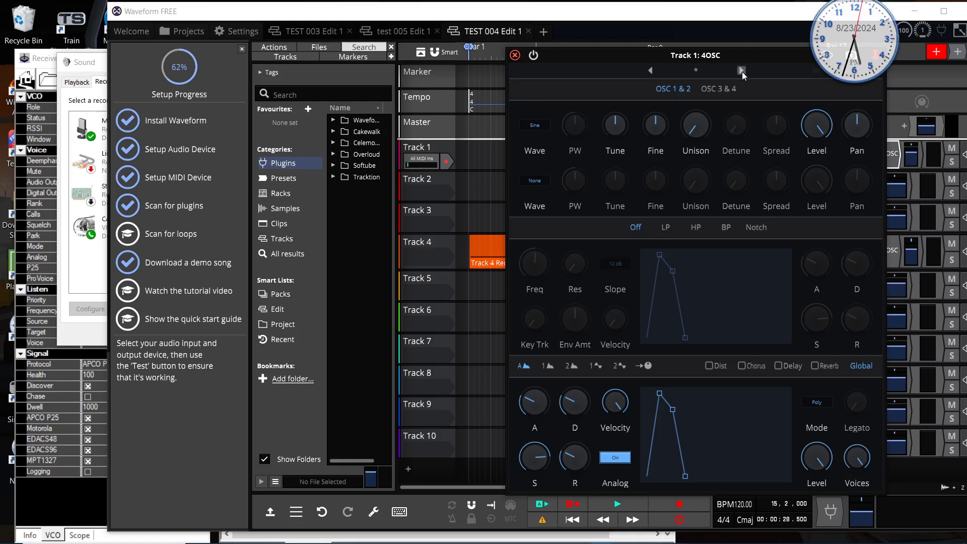
pyautogui.click(742, 71)
pyautogui.click(742, 72)
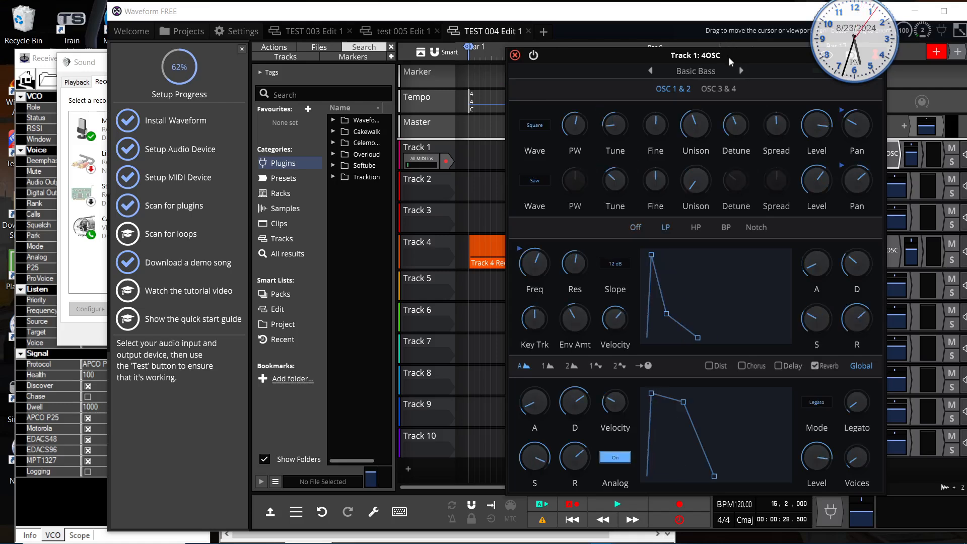
pyautogui.moveTo(734, 57); pyautogui.dragTo(771, 56)
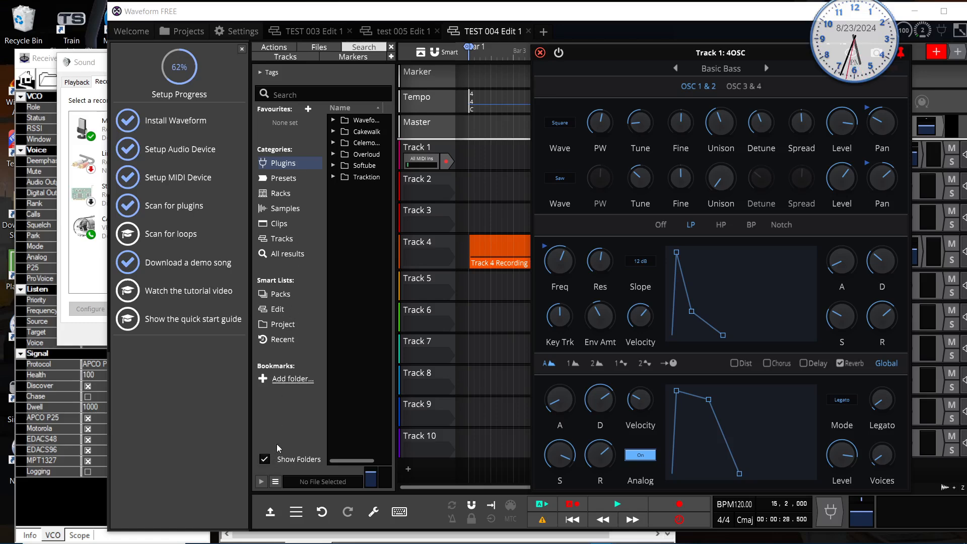
# Step: Open the MIDI Typing keyboard, arrange it beside the 4OSC window, and play the G key to hear the preset
pyautogui.click(401, 512)
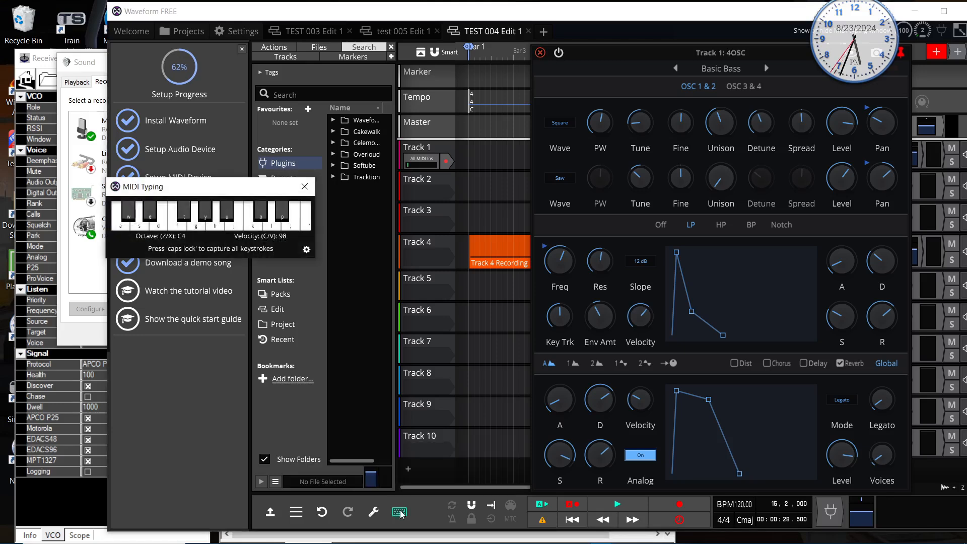
pyautogui.moveTo(215, 187); pyautogui.dragTo(219, 158)
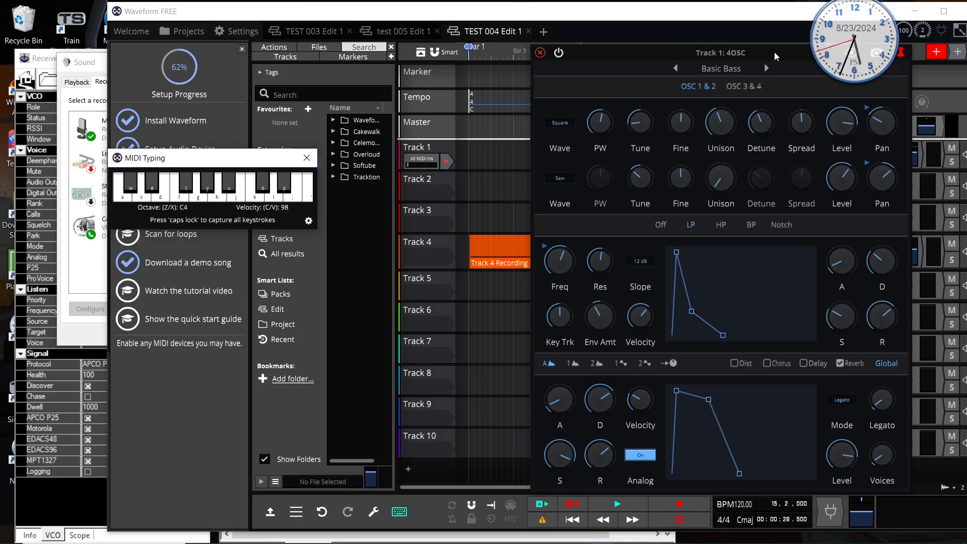
pyautogui.moveTo(784, 56); pyautogui.dragTo(658, 38)
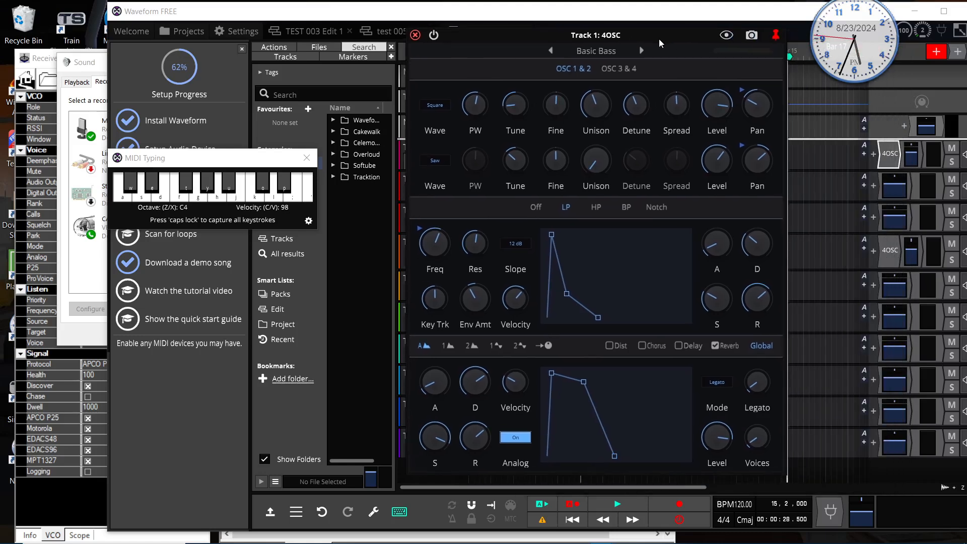
pyautogui.click(199, 196)
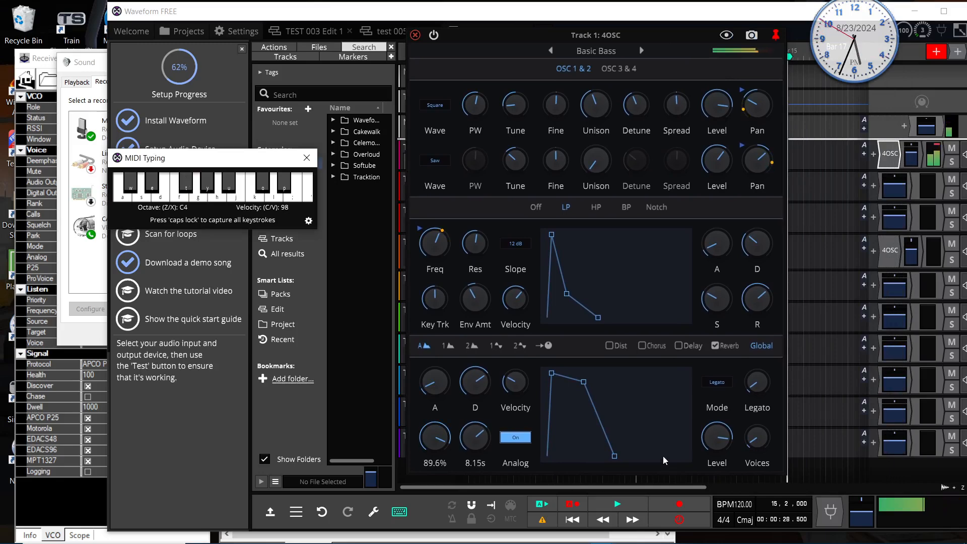
# Step: Lower the 4OSC's global output level and its filter frequency to 646 Hz, playing test notes on the MIDI Typing keyboard
pyautogui.moveTo(717, 438); pyautogui.dragTo(724, 476)
pyautogui.click(198, 196)
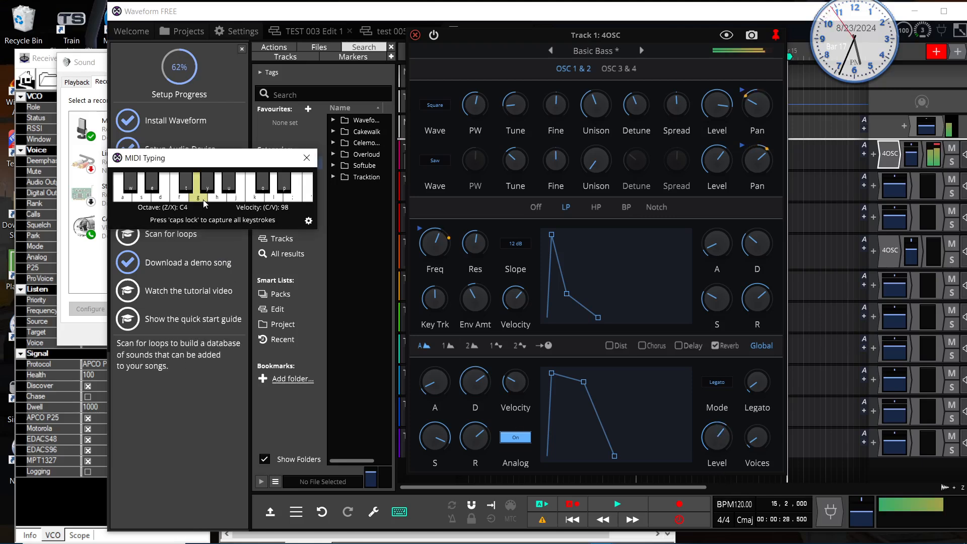
pyautogui.click(222, 199)
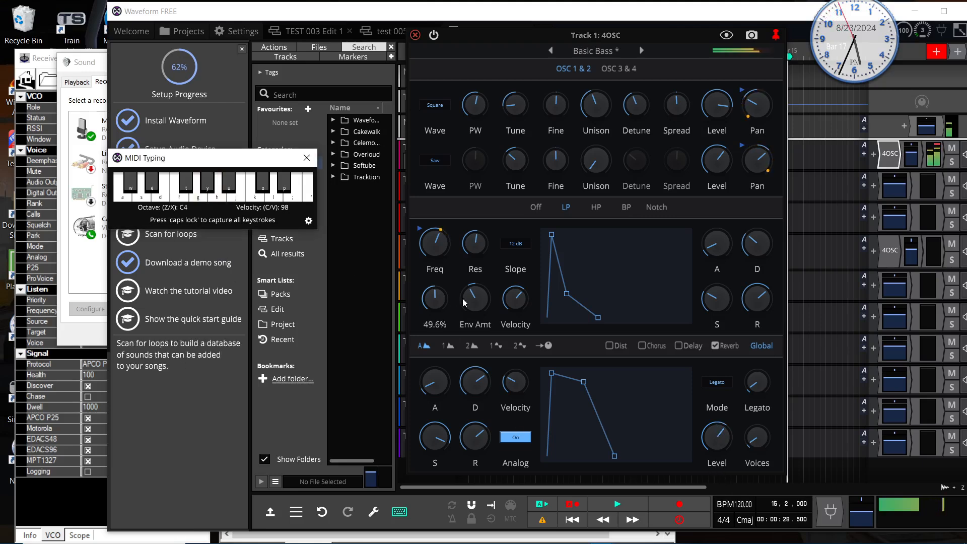
pyautogui.moveTo(509, 301)
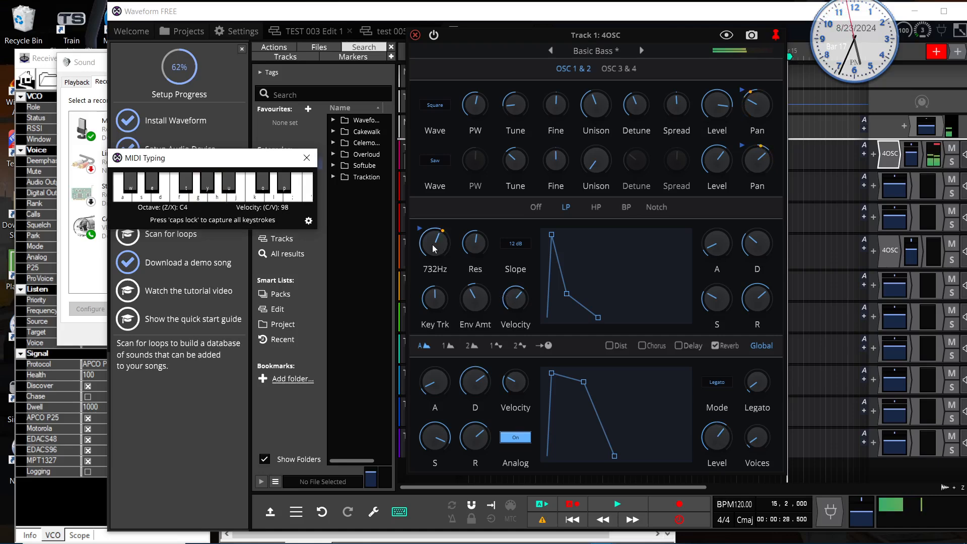
pyautogui.click(450, 268)
pyautogui.moveTo(450, 268)
pyautogui.mouseDown()
pyautogui.moveTo(450, 297)
pyautogui.moveTo(436, 259)
pyautogui.mouseUp()
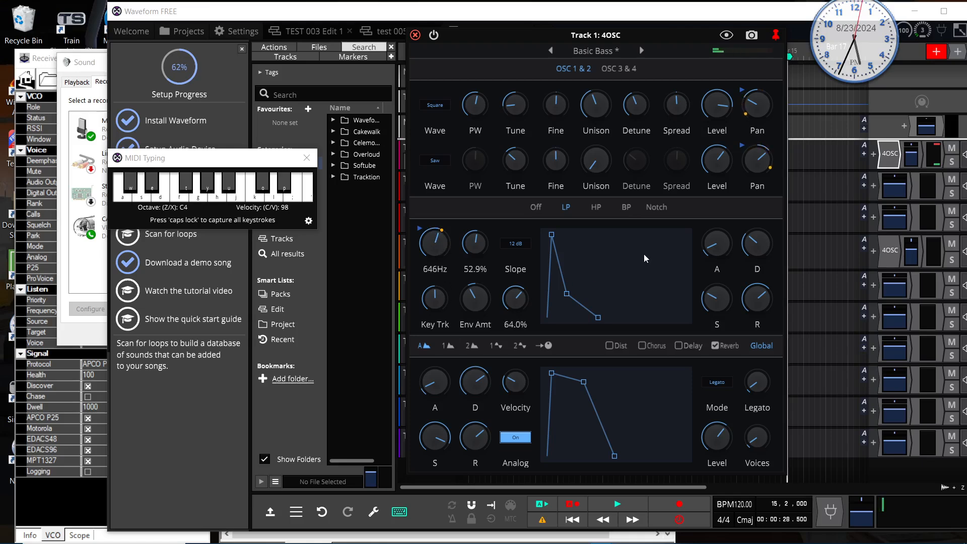
# Step: Raise the 4OSC filter envelope's attack and decay, set its sustain to 72.4%, and audition several notes
pyautogui.moveTo(712, 244); pyautogui.dragTo(762, 206)
pyautogui.moveTo(755, 241); pyautogui.dragTo(787, 216)
pyautogui.moveTo(717, 302); pyautogui.dragTo(761, 272)
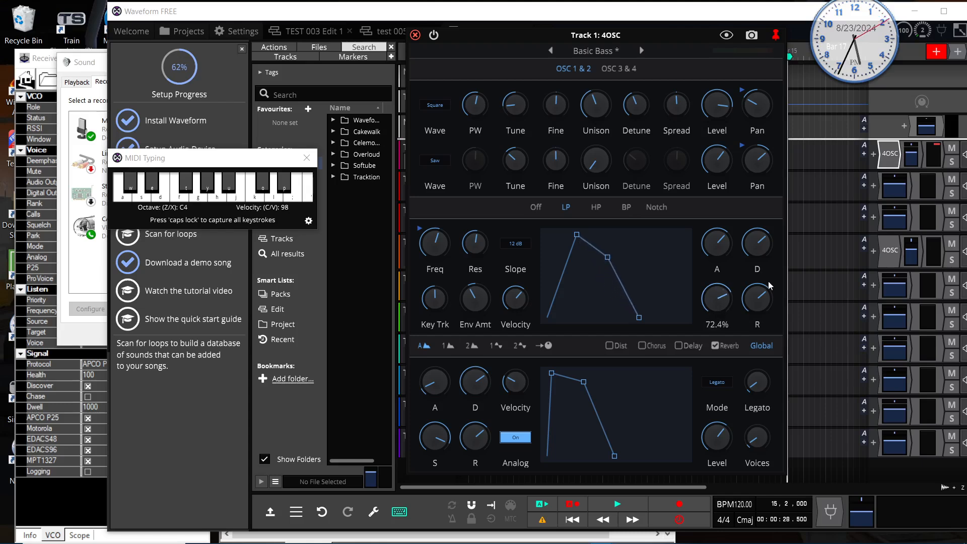
pyautogui.click(266, 191)
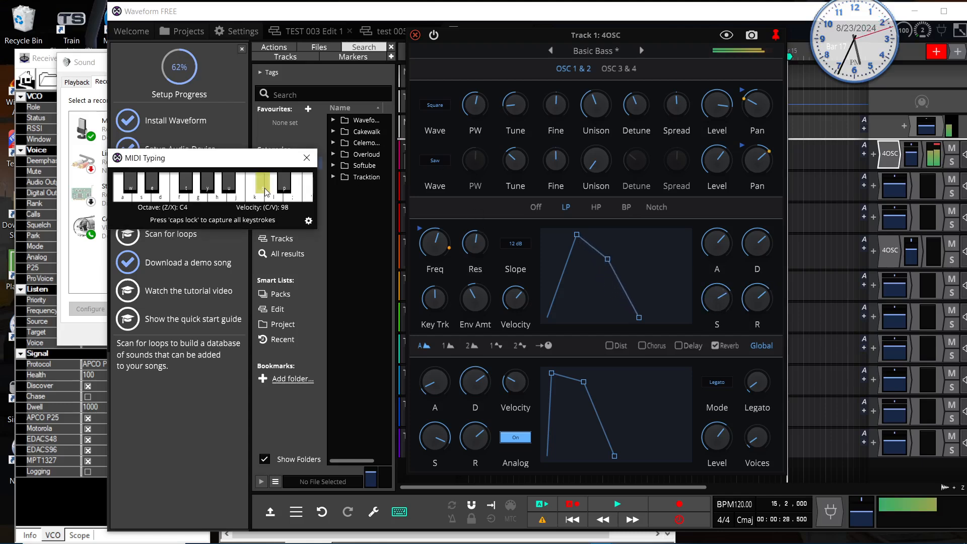
pyautogui.click(254, 194)
pyautogui.click(236, 194)
pyautogui.click(217, 195)
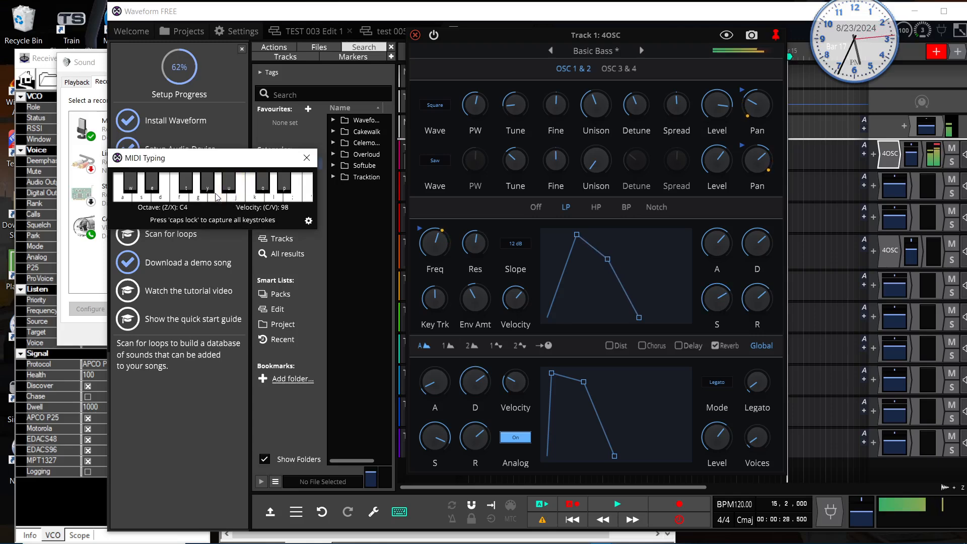
# Step: Reduce the 4OSC filter envelope's sustain and release, shorten the amplitude envelope's release and lengthen its decay
pyautogui.moveTo(719, 297); pyautogui.dragTo(720, 345)
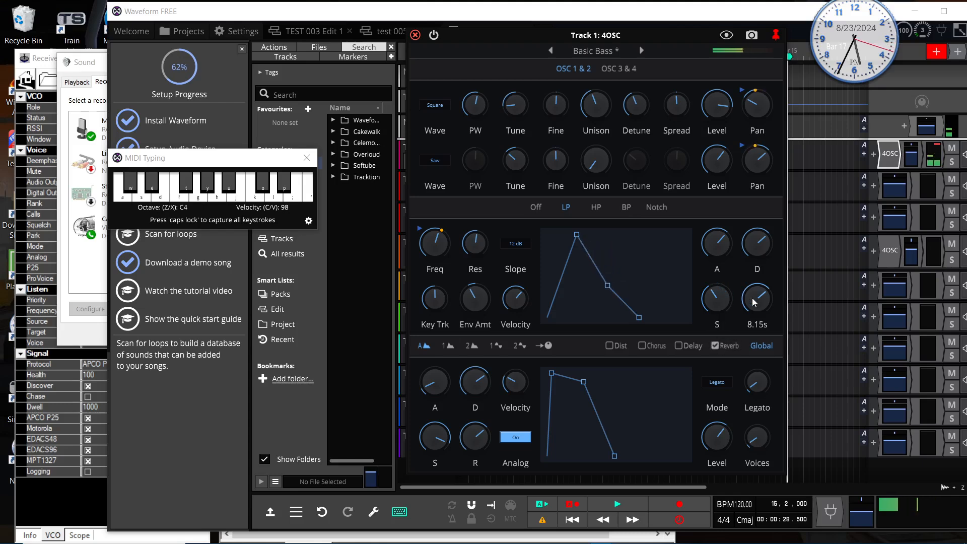
pyautogui.moveTo(755, 302); pyautogui.dragTo(754, 318)
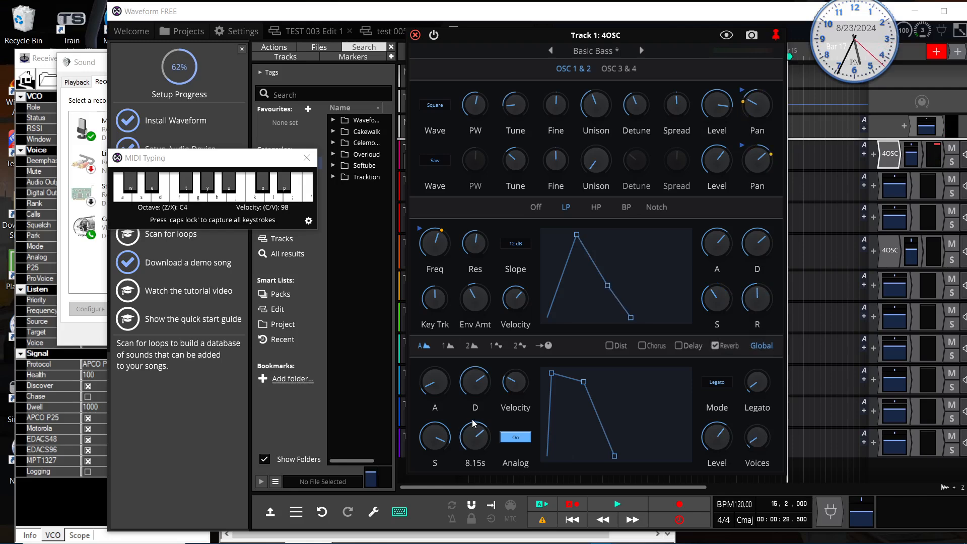
pyautogui.moveTo(474, 423); pyautogui.dragTo(471, 472)
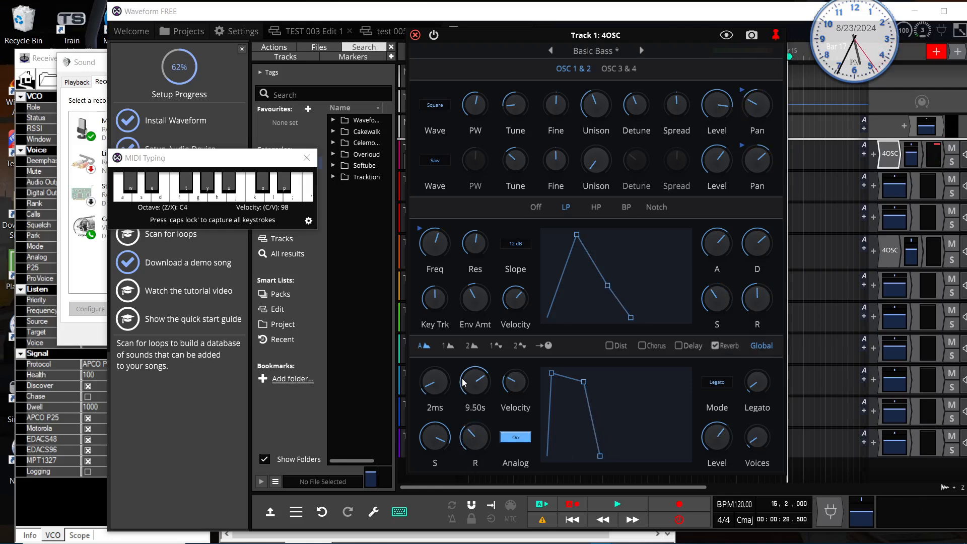
pyautogui.moveTo(475, 396); pyautogui.dragTo(486, 362)
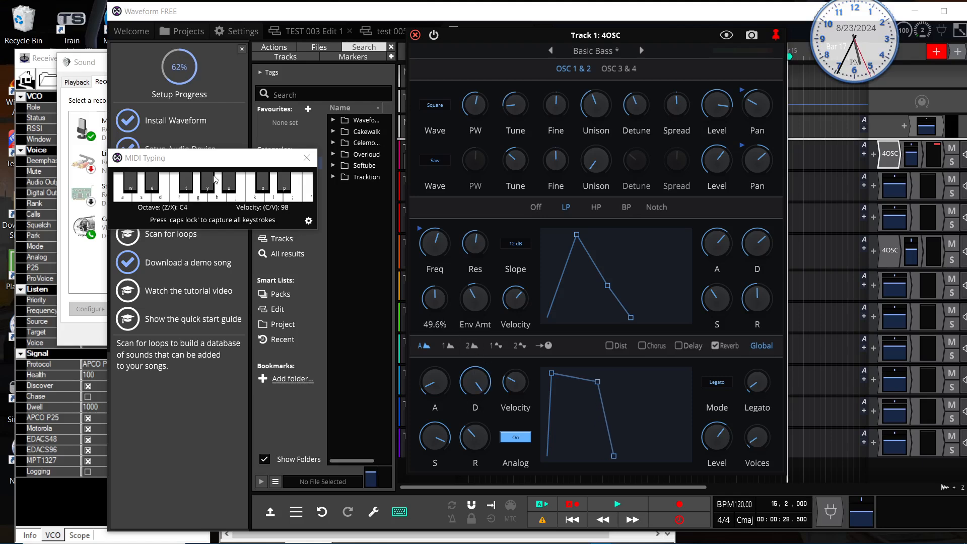
# Step: Audition the edited bass sound with three notes on the MIDI Typing keyboard and close the 4OSC window
pyautogui.click(199, 191)
pyautogui.click(217, 197)
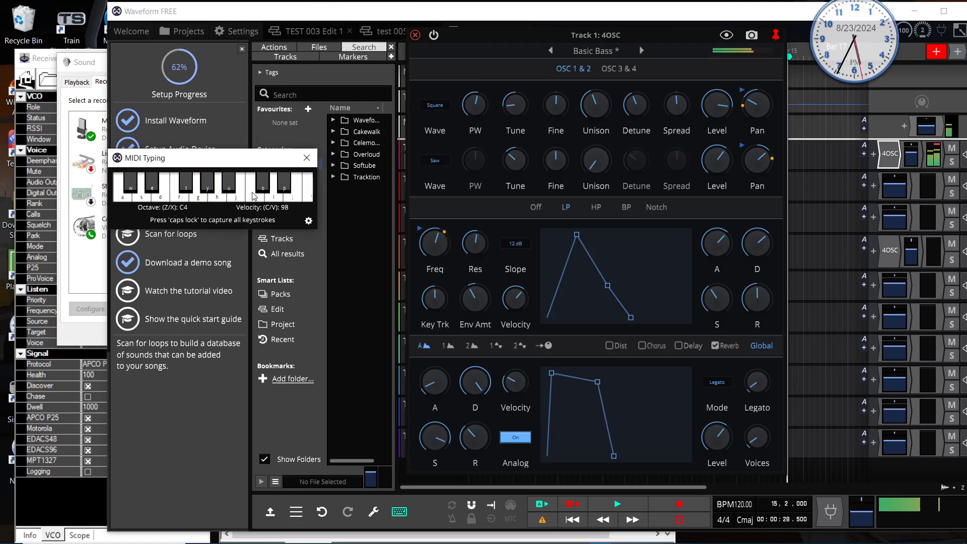
pyautogui.click(254, 197)
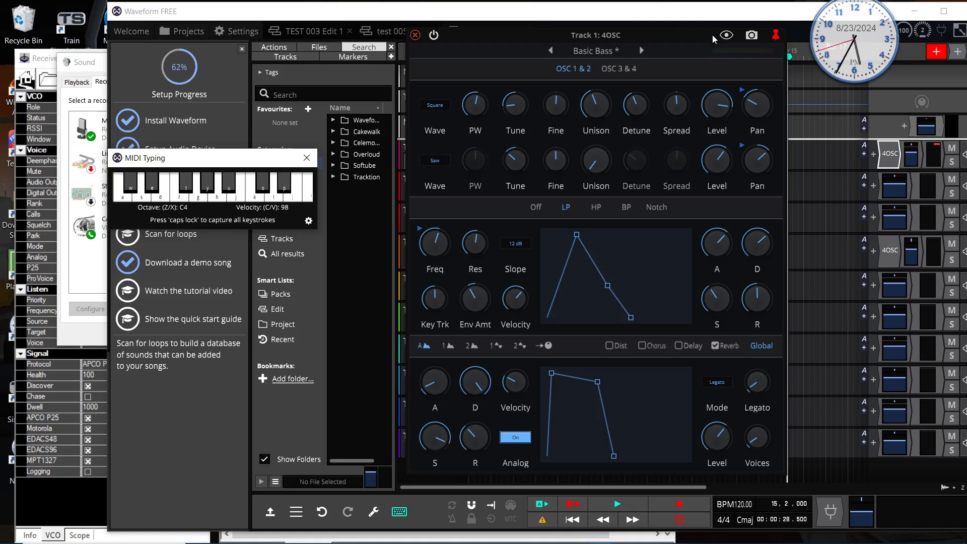
pyautogui.click(415, 35)
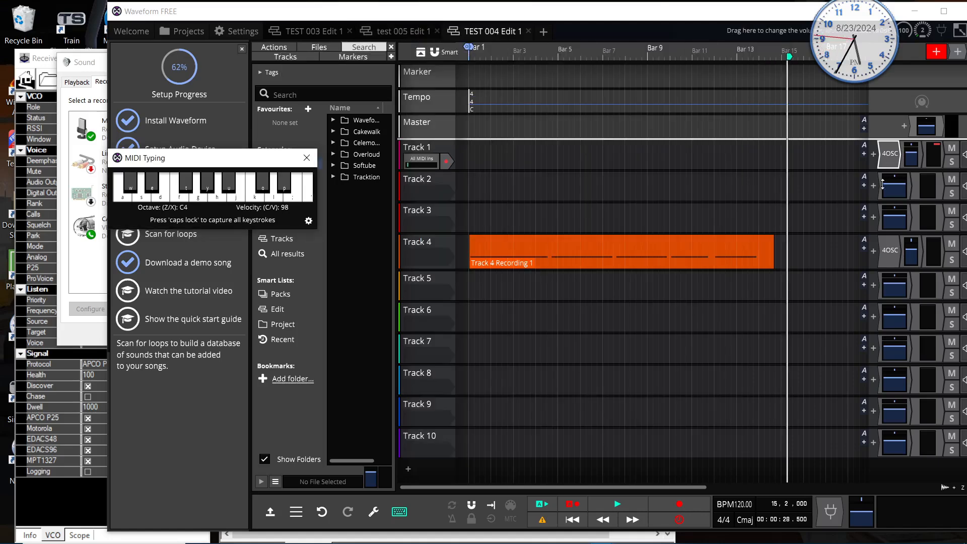
# Step: Add the MIDI Chord Player from Waveform's built-in effects to Track 1 and move its window clear of the MIDI Typing keyboard
pyautogui.click(875, 155)
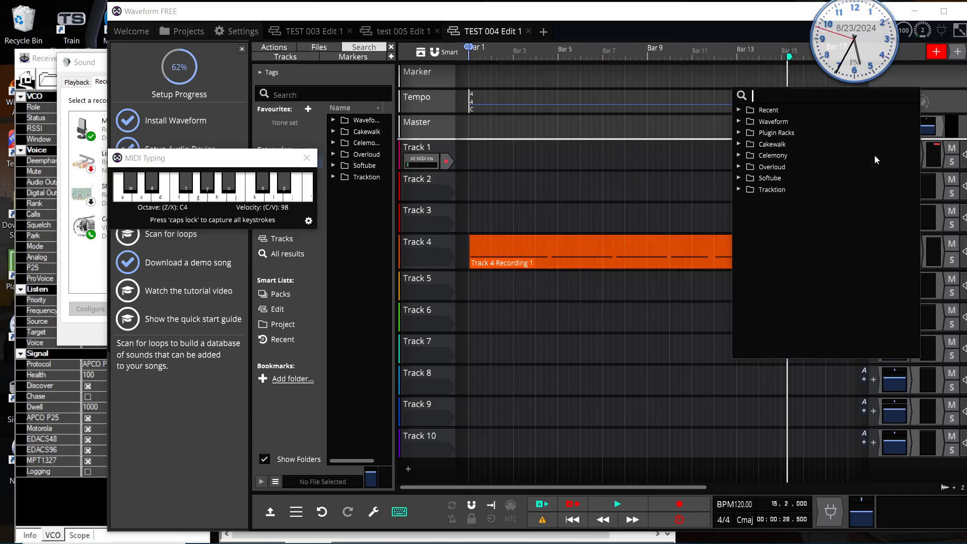
pyautogui.click(738, 122)
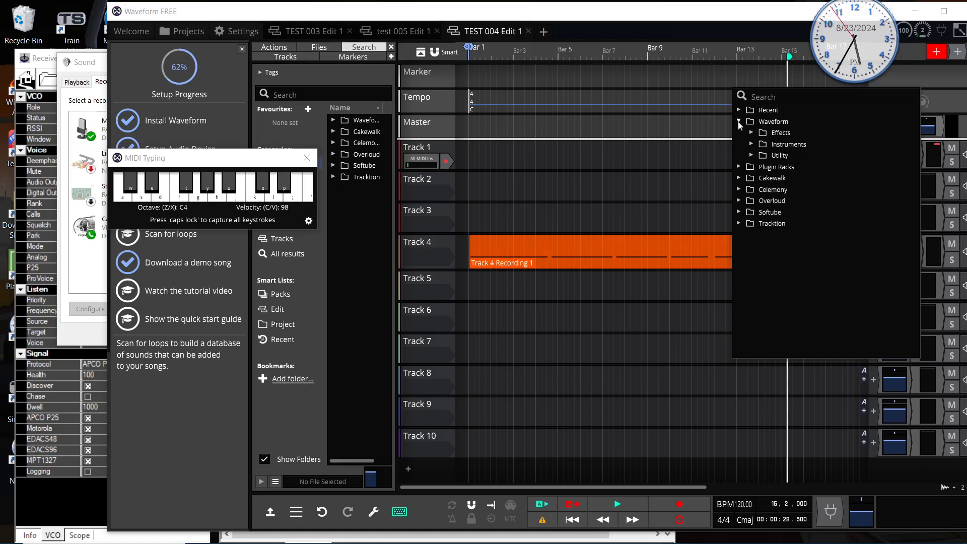
pyautogui.click(751, 133)
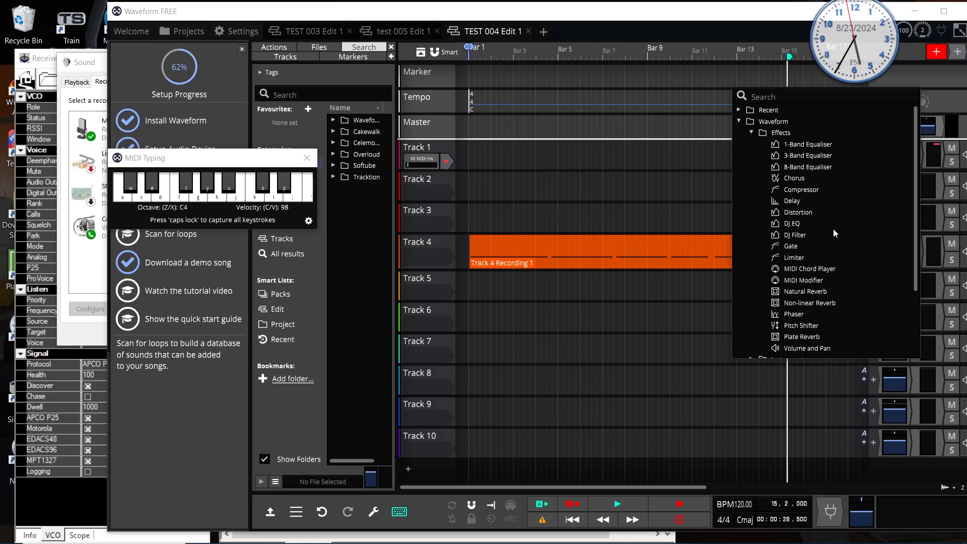
pyautogui.click(787, 271)
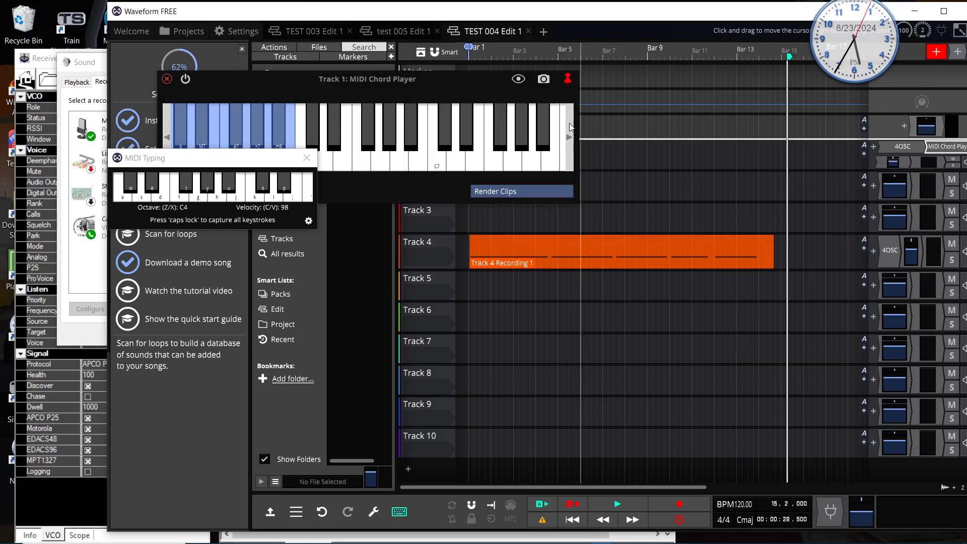
pyautogui.moveTo(461, 86); pyautogui.dragTo(644, 86)
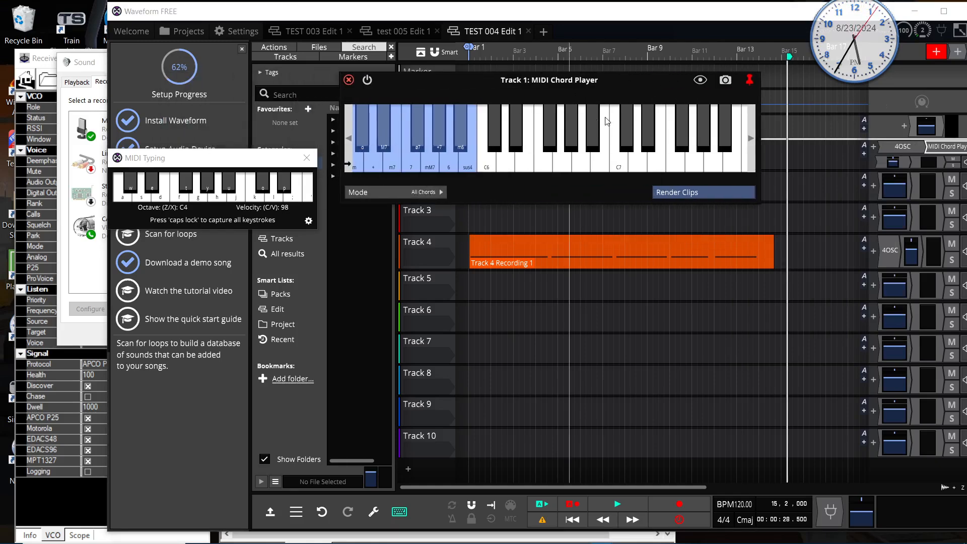
# Step: Try several keys on the MIDI Chord Player's keyboard and close its window
pyautogui.click(486, 163)
pyautogui.click(448, 164)
pyautogui.click(486, 162)
pyautogui.click(640, 169)
pyautogui.click(348, 81)
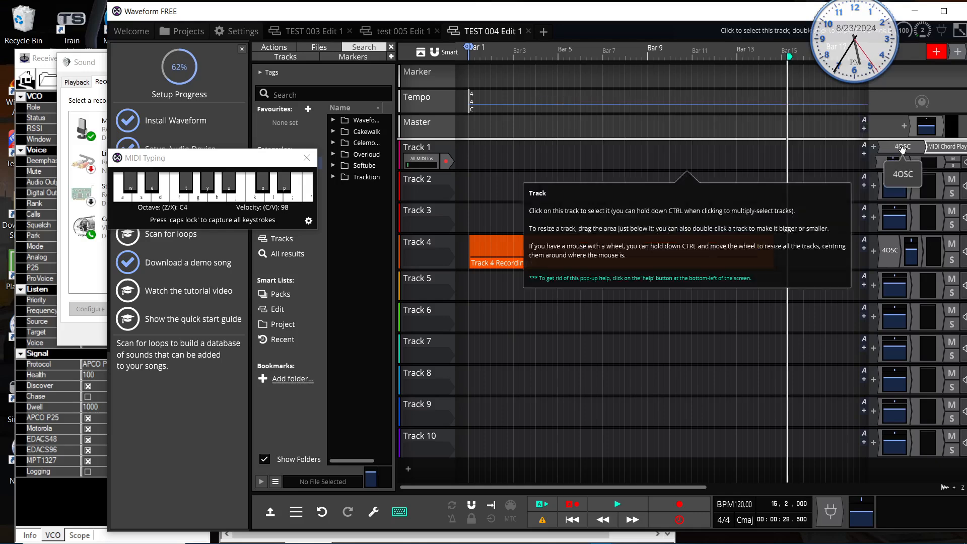
# Step: Reopen Track 1's MIDI Chord Player for a brief look, close it, and select Track 4
pyautogui.doubleClick(945, 151)
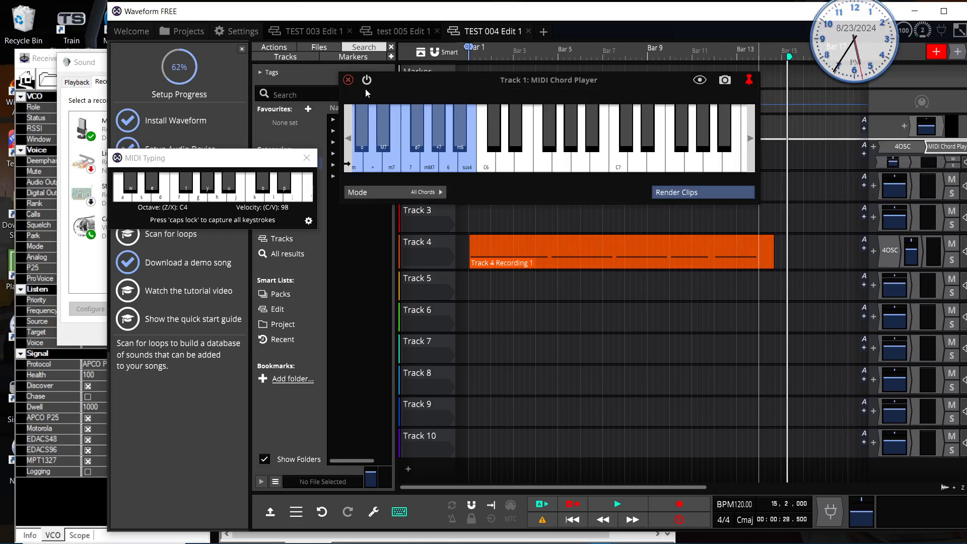
pyautogui.click(348, 80)
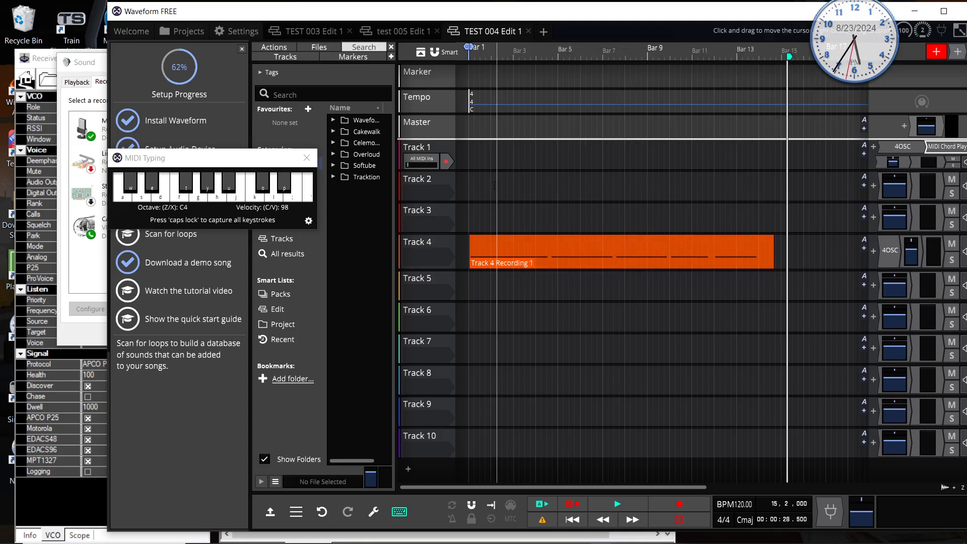
pyautogui.click(452, 244)
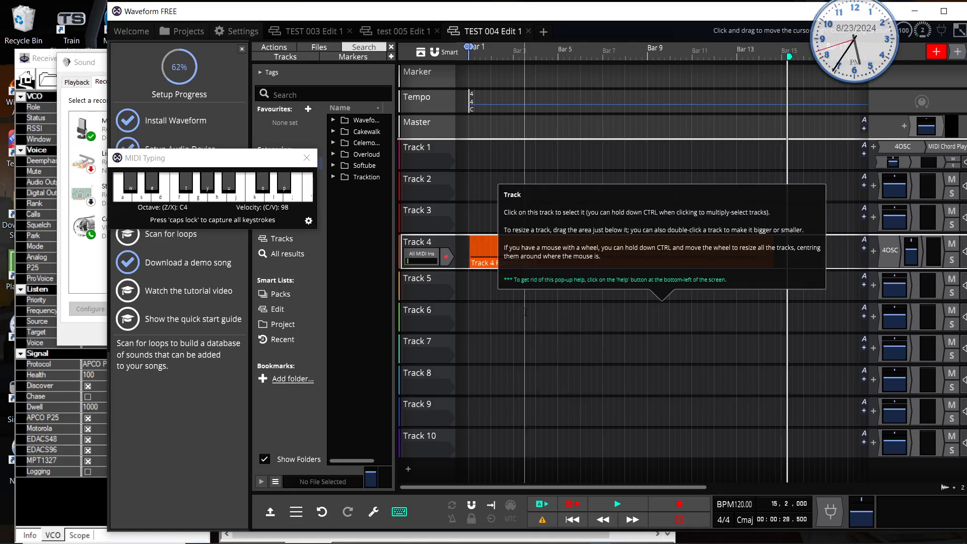
# Step: Return the playhead to the start of the edit and load the Soft Warning preset in Track 1's 4OSC
pyautogui.click(469, 274)
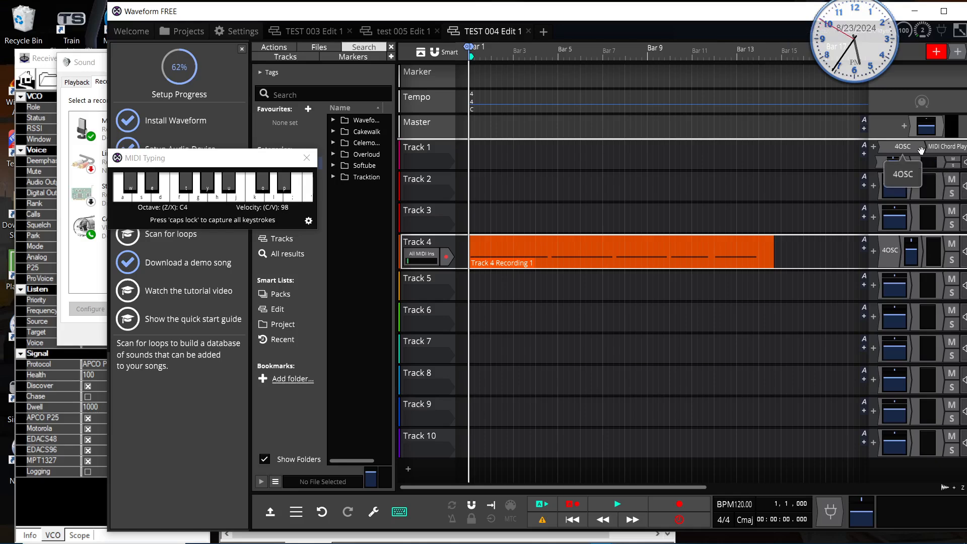
pyautogui.doubleClick(892, 147)
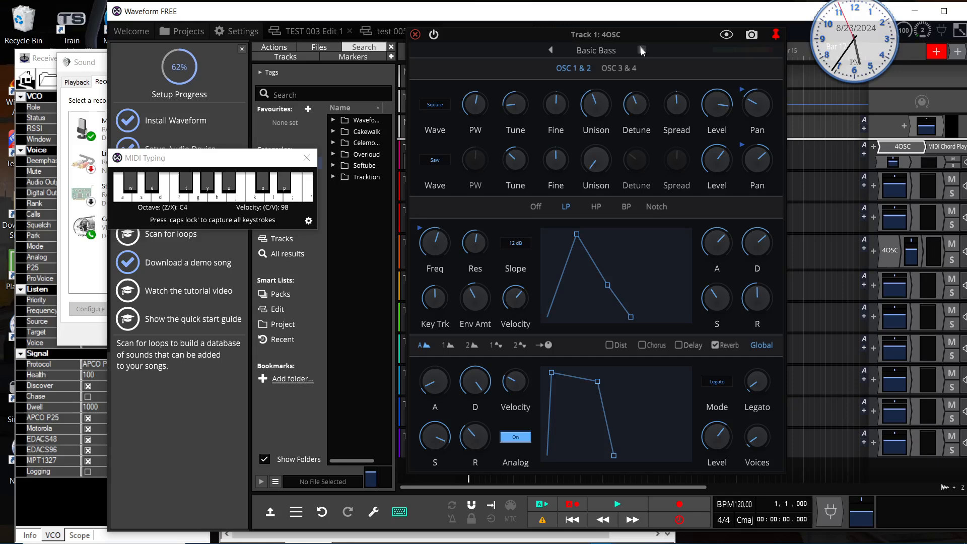
pyautogui.click(641, 50)
pyautogui.click(579, 51)
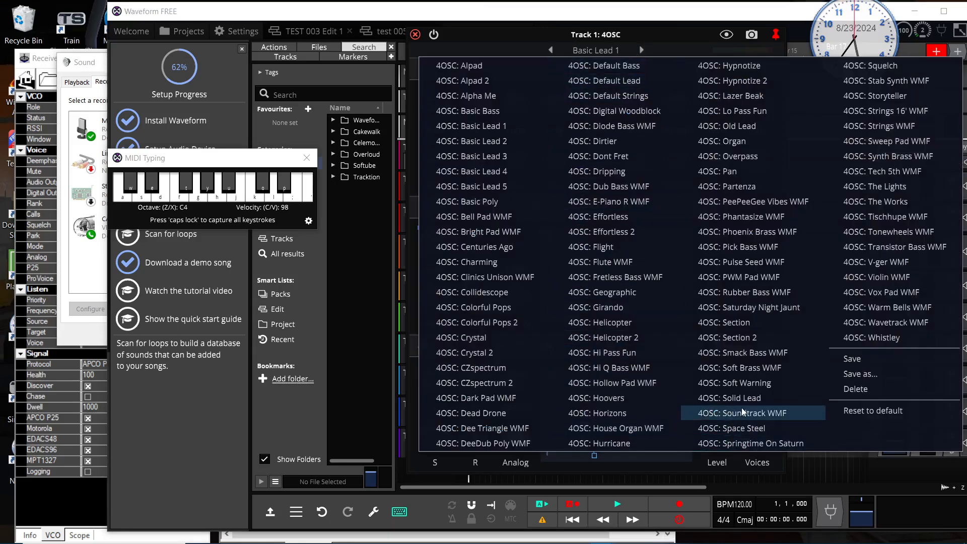
pyautogui.click(739, 378)
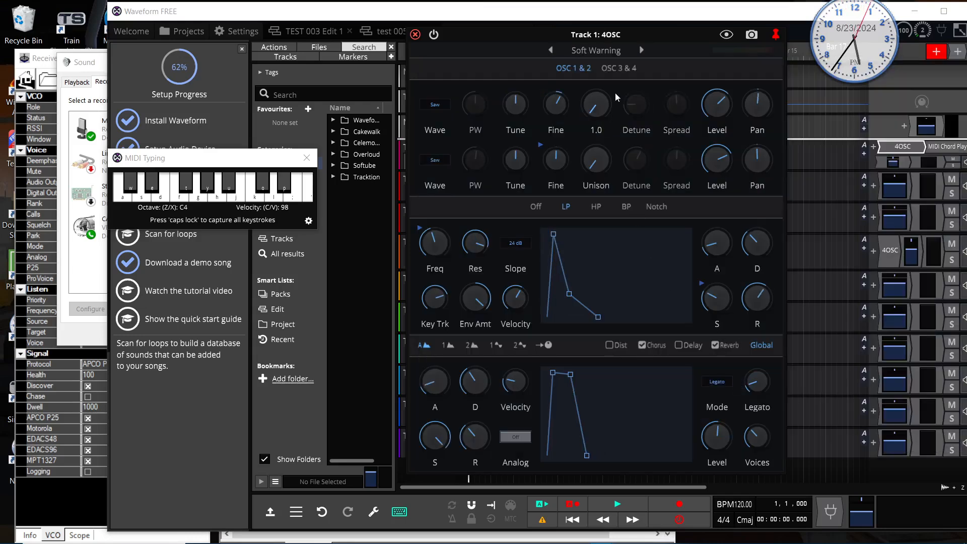
# Step: Try a note with MIDI Typing, then adjust the 4OSC patch by lowering its global Level and lengthening the filter envelope's release
pyautogui.click(168, 199)
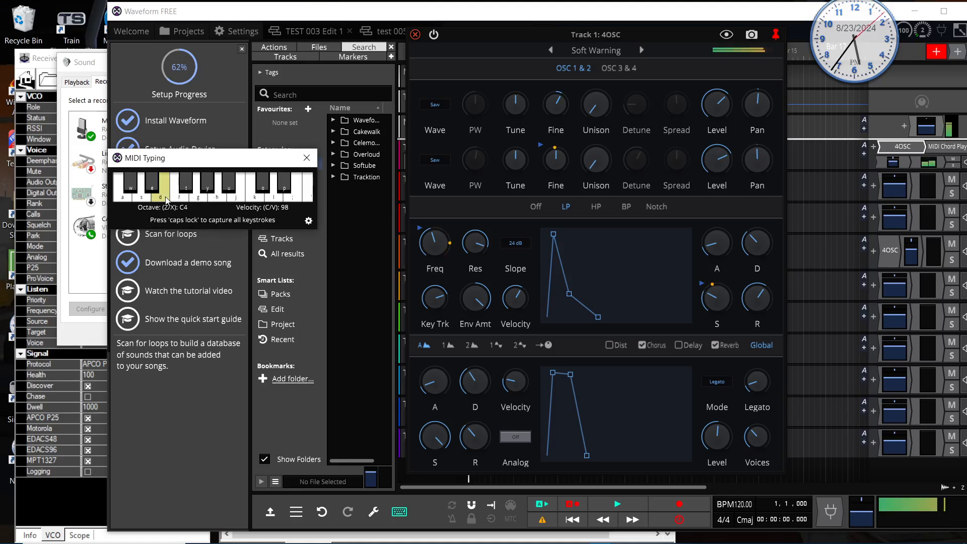
pyautogui.click(481, 307)
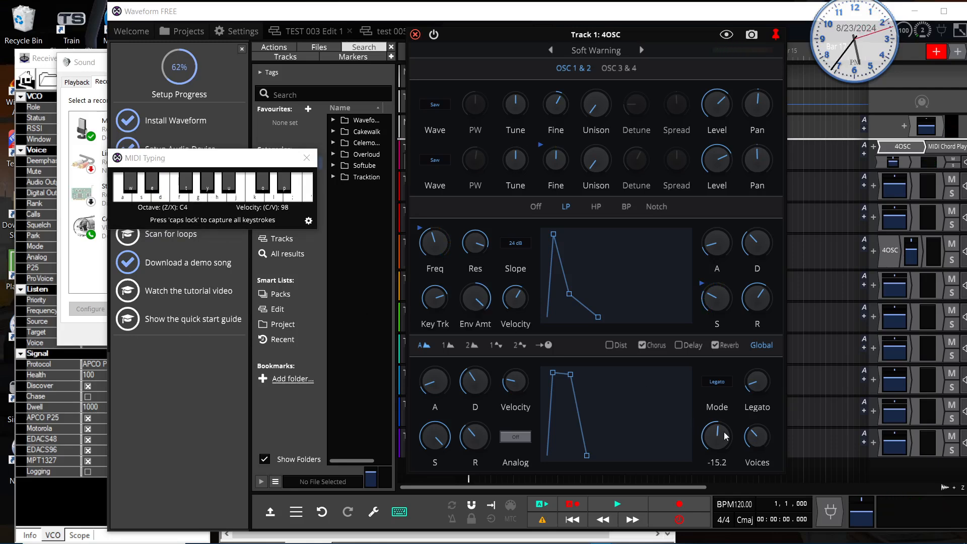
pyautogui.moveTo(725, 436); pyautogui.dragTo(723, 450)
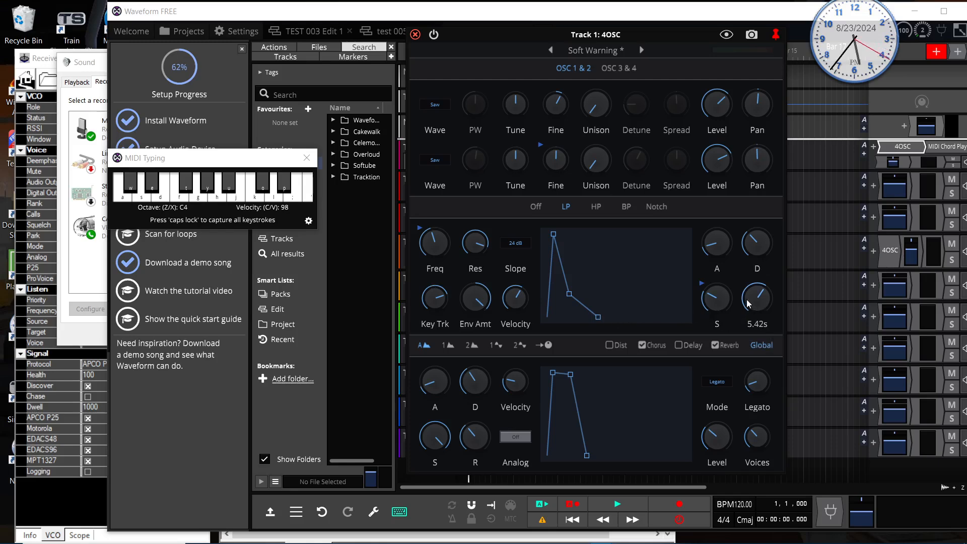
pyautogui.moveTo(749, 304); pyautogui.dragTo(772, 265)
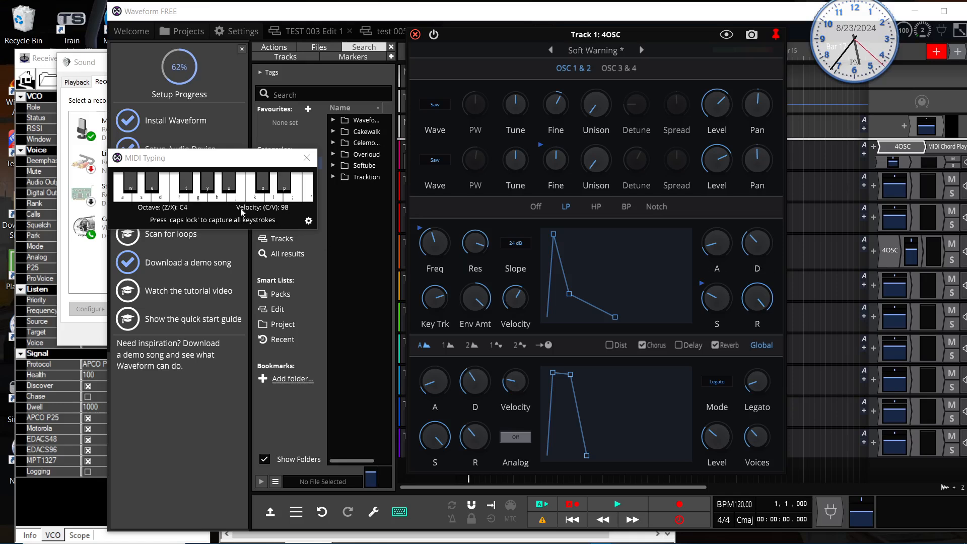
# Step: Audition the edited Soft Warning sound with two notes on the MIDI Typing keyboard and close the 4OSC window
pyautogui.click(199, 201)
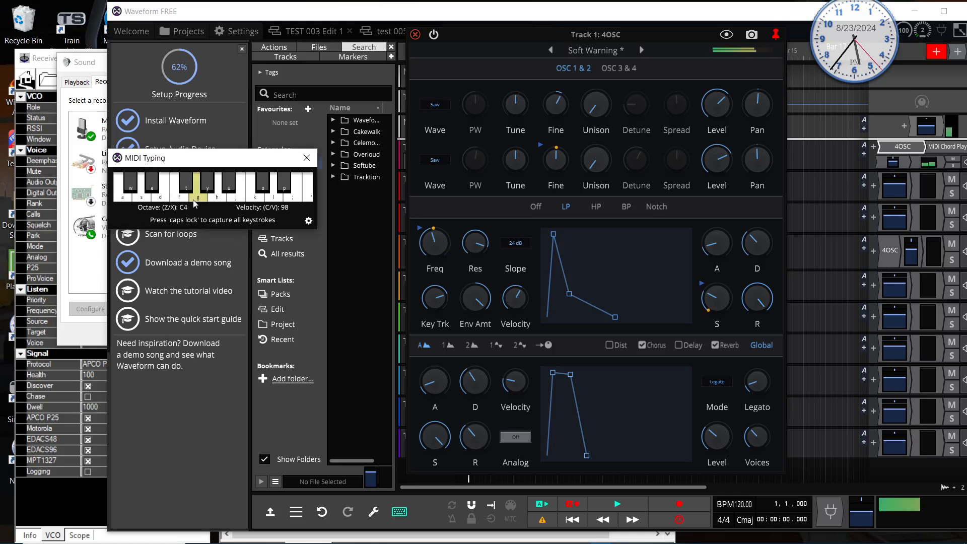
pyautogui.click(161, 197)
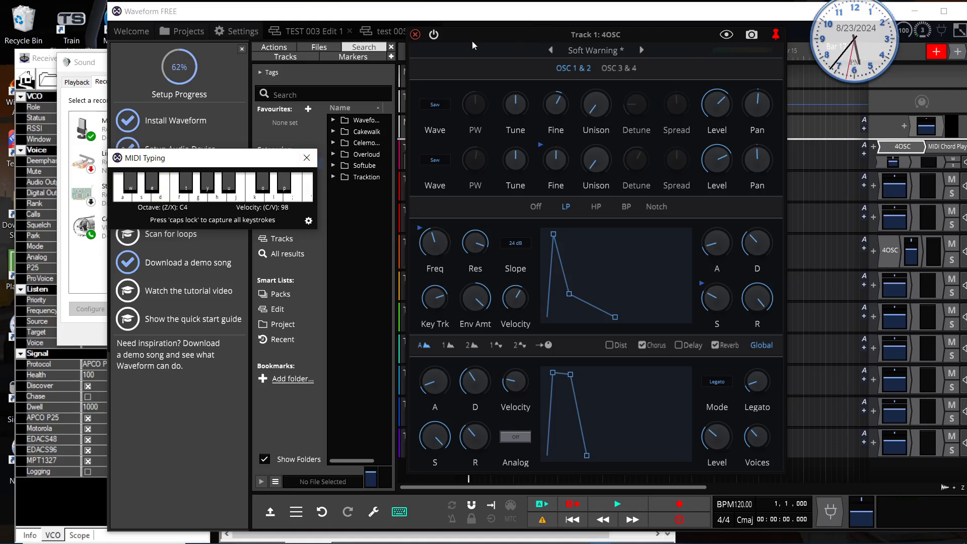
pyautogui.click(415, 34)
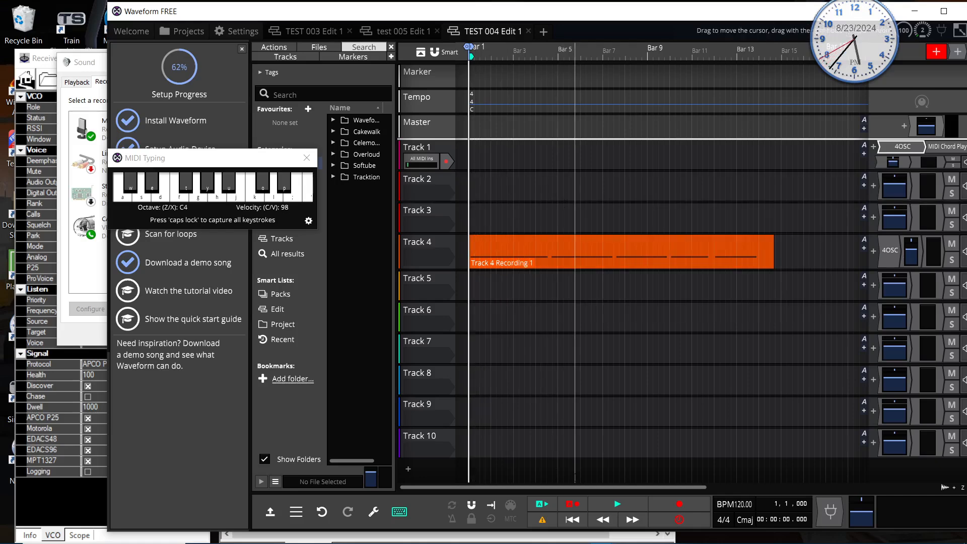
# Step: Play back Track 4's recording from the start of the edit and stop it shortly after bar 7
pyautogui.click(447, 169)
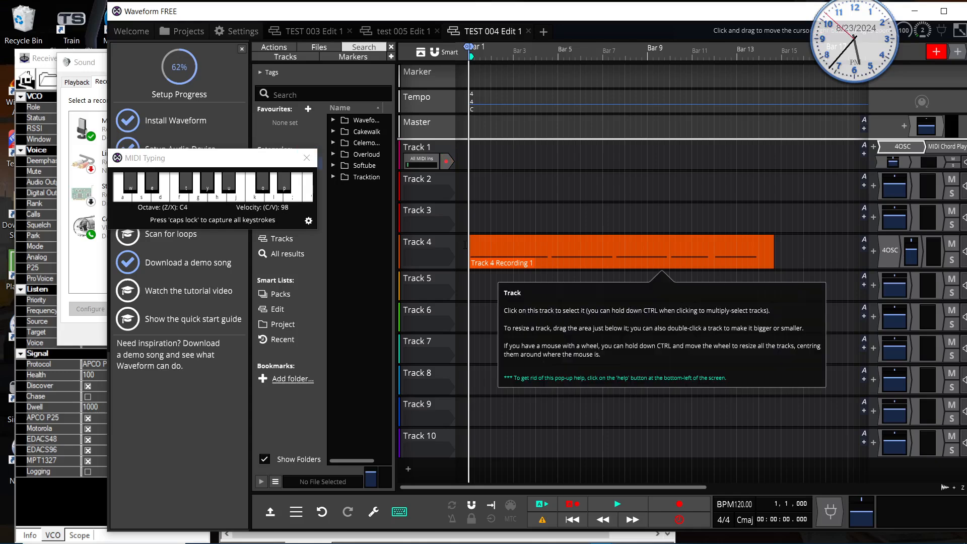
pyautogui.click(618, 506)
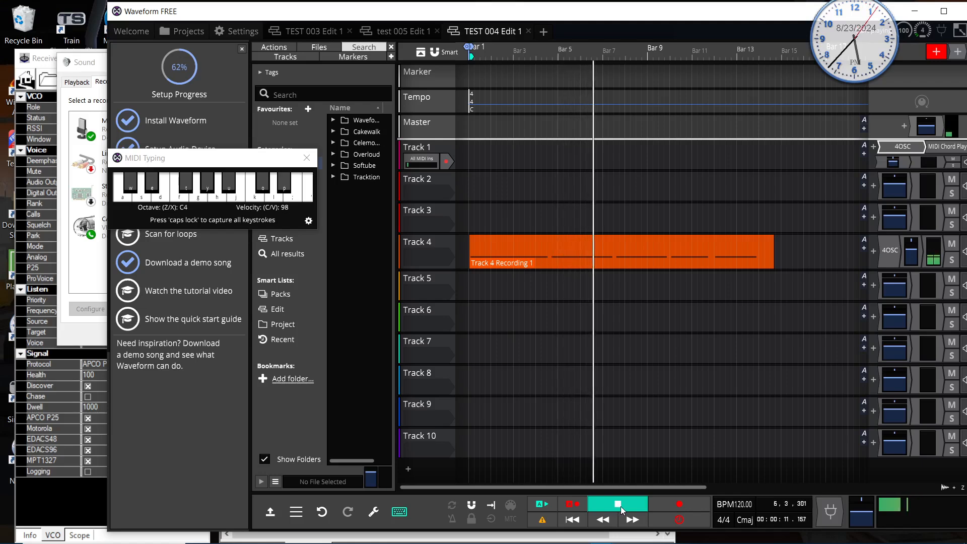
pyautogui.click(620, 506)
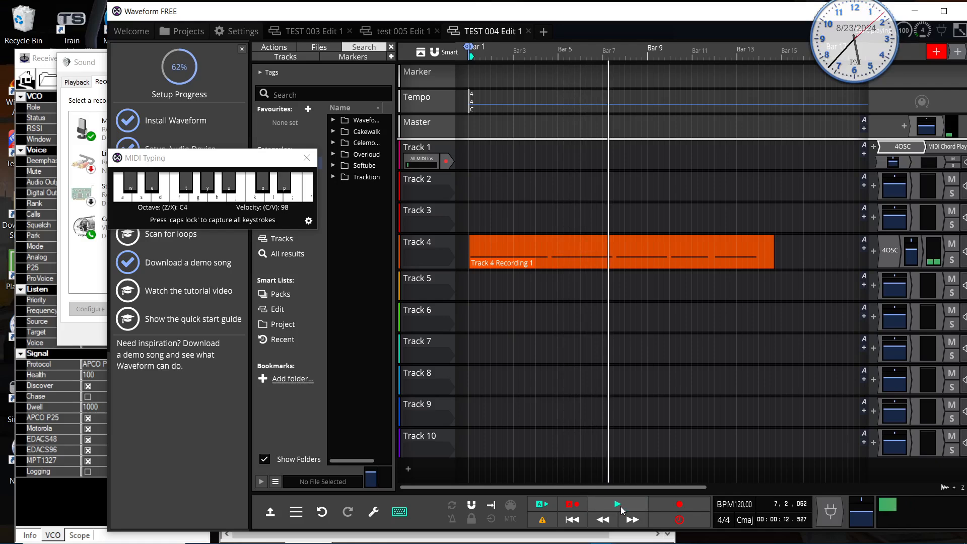